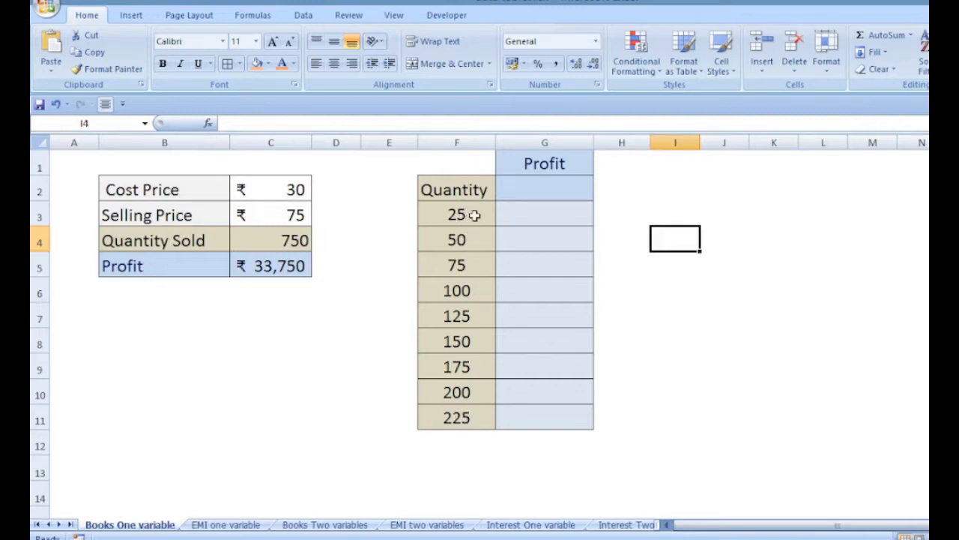
Link cell G2 under the Profit heading to the calculated profit with the formula =C5.
click(535, 186)
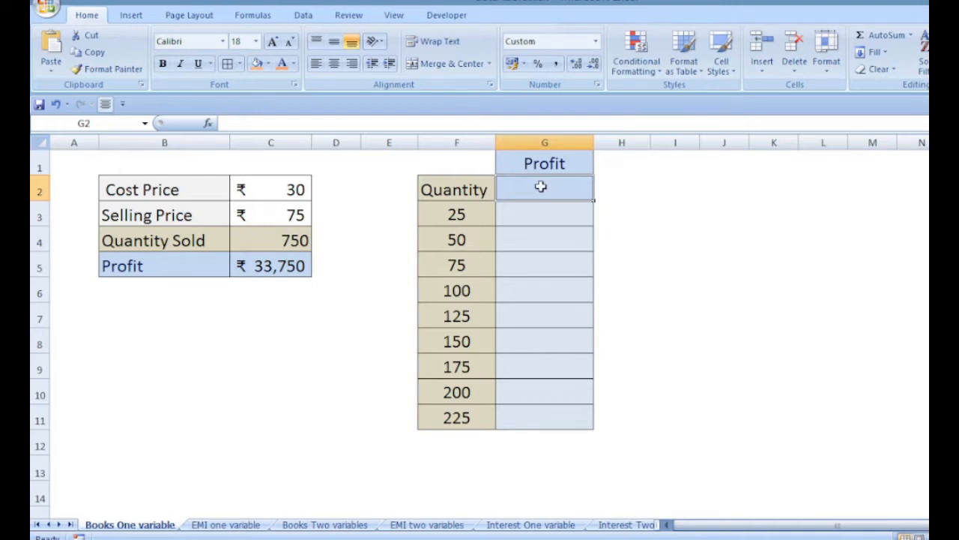
text(=)
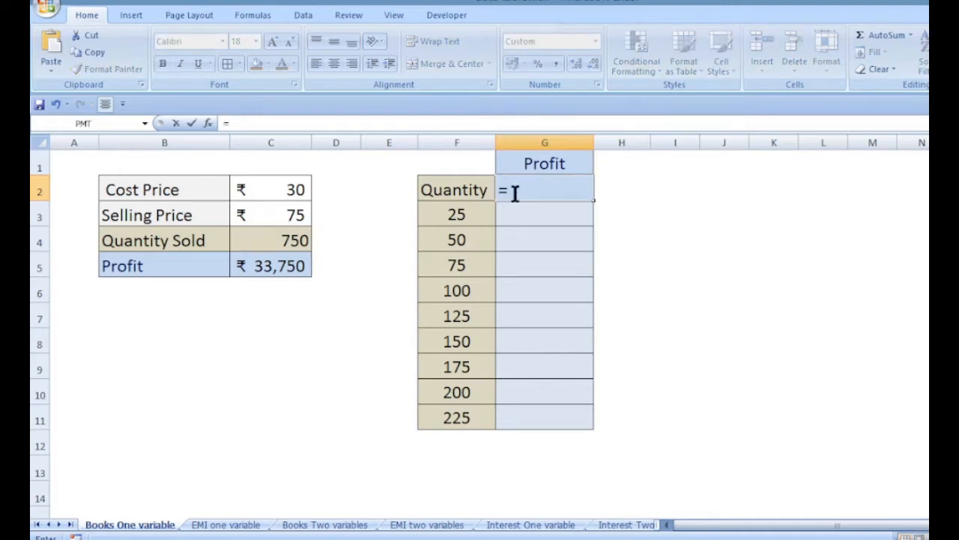
click(296, 267)
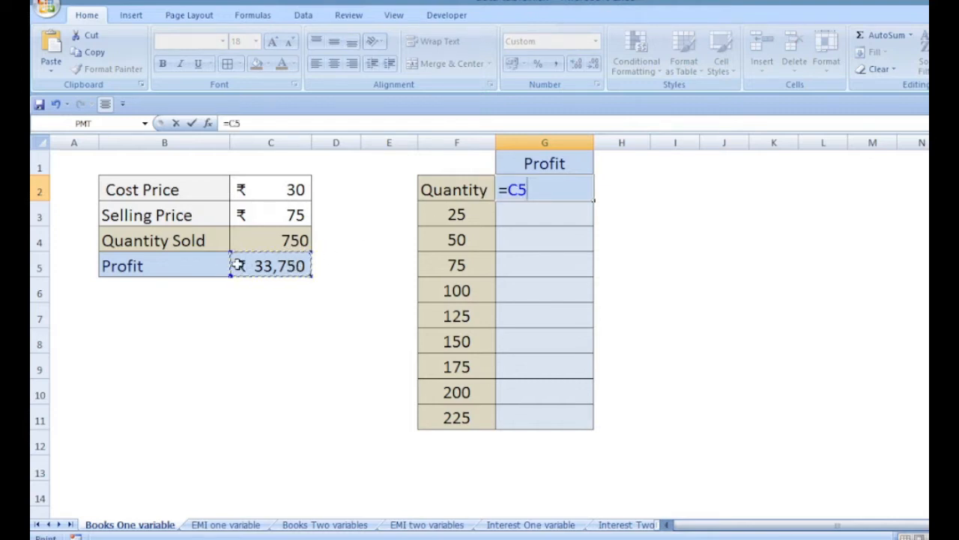
key(Return)
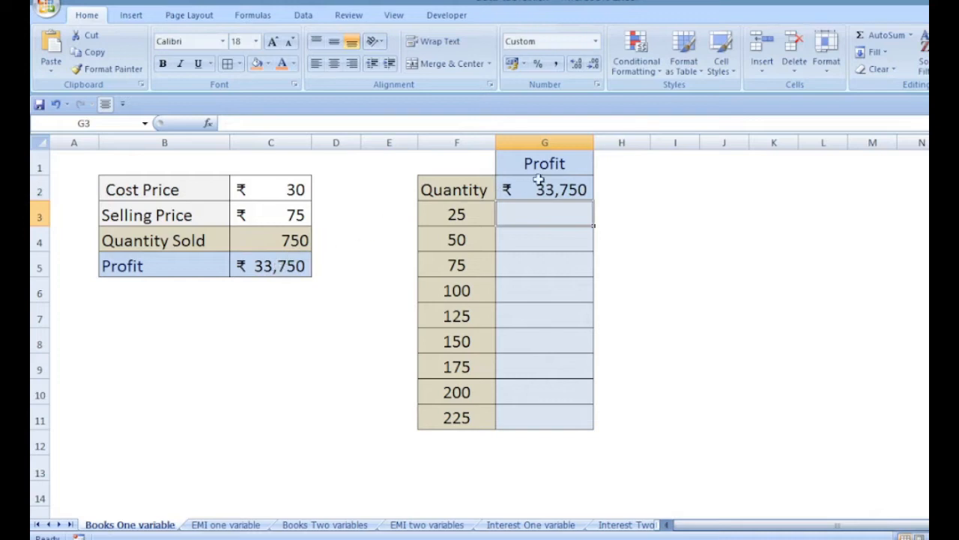
Create a one-variable What-If data table over F2:G11 with the Quantity Sold cell C4 as the column input cell.
drag(467, 188, 579, 424)
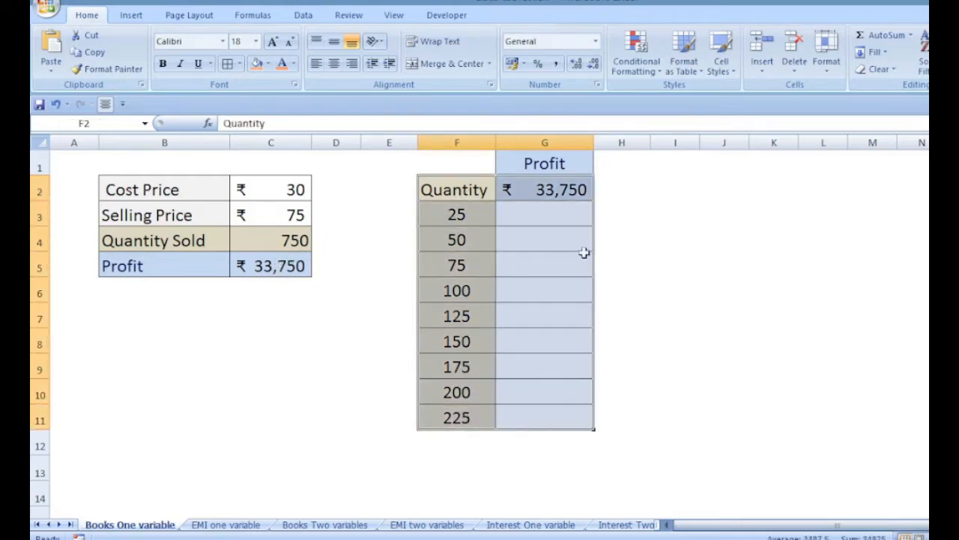
click(306, 16)
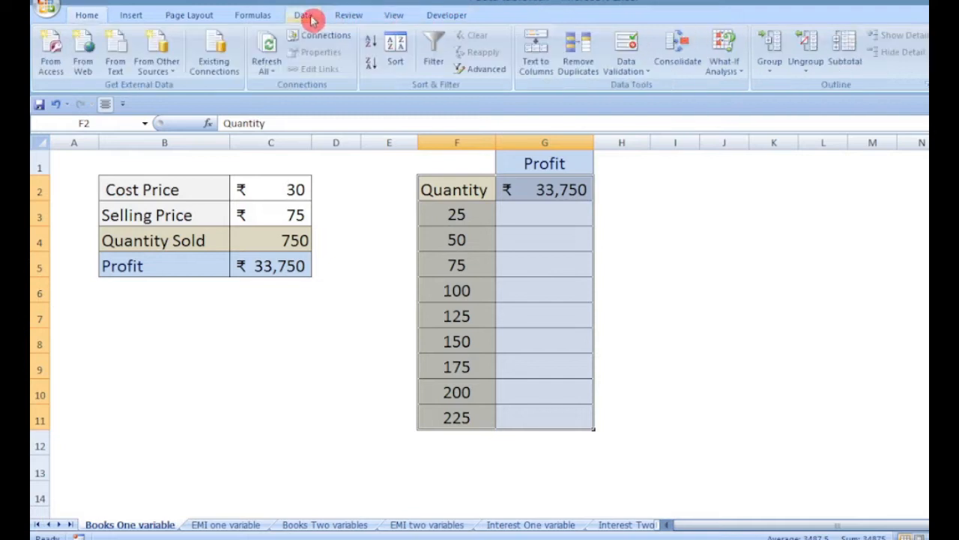
click(724, 68)
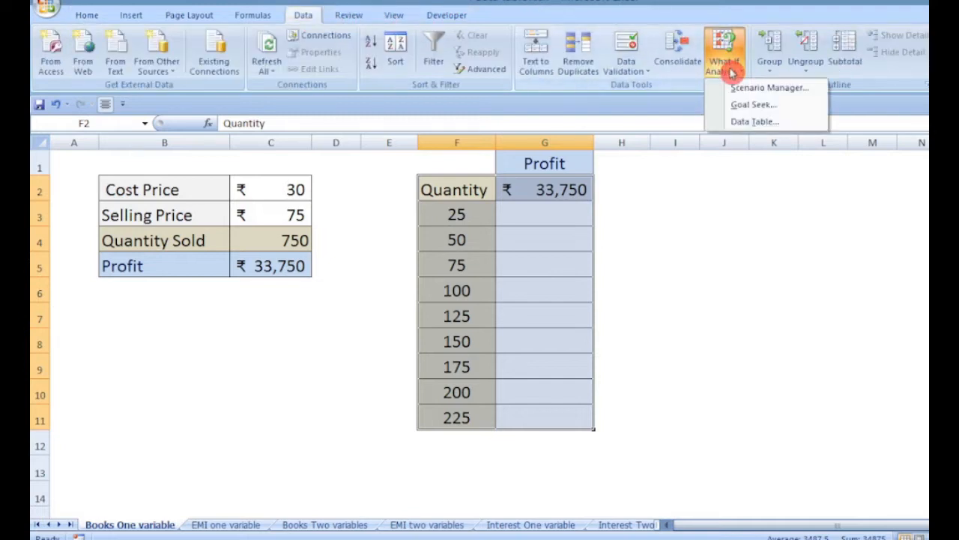
click(744, 126)
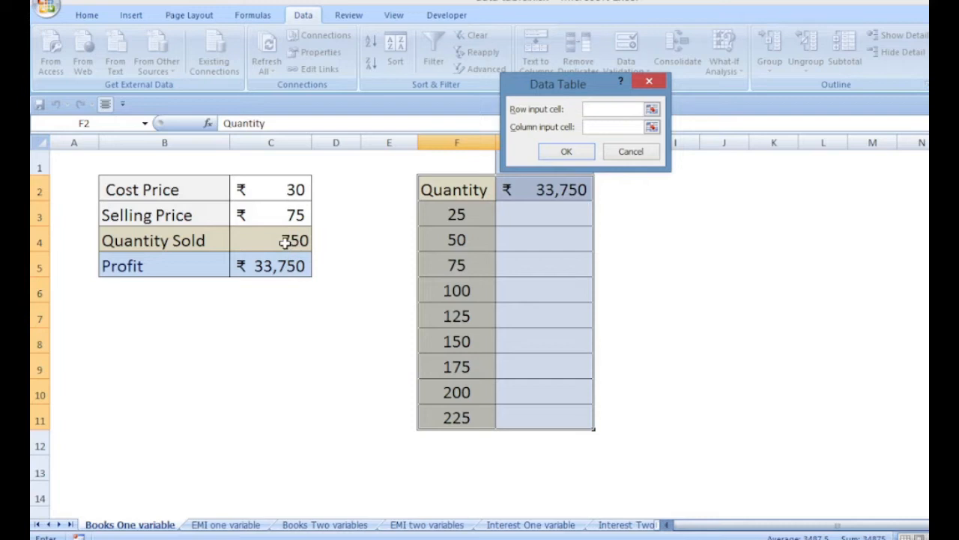
click(607, 125)
click(294, 240)
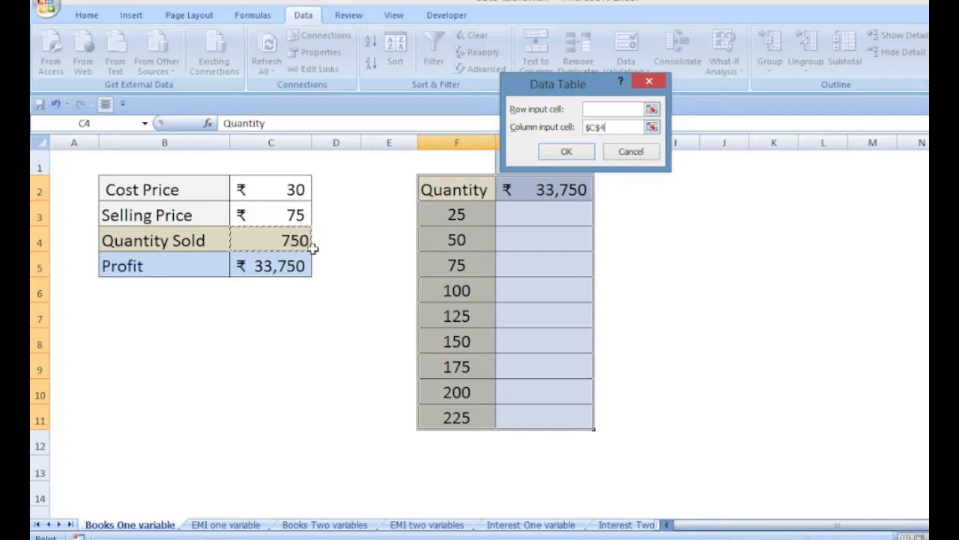
click(583, 153)
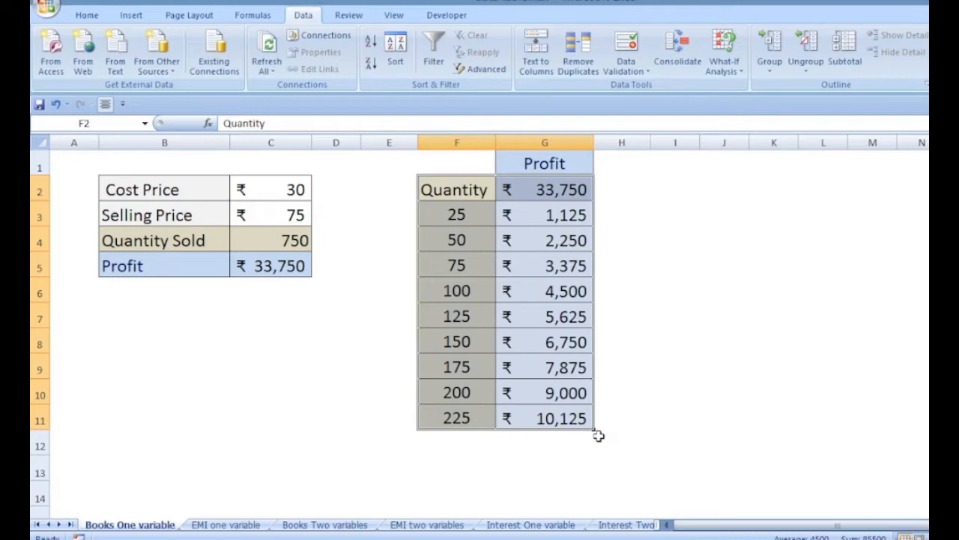
Check the formula in the top profit cell G2, and switch to the EMI one variable sheet.
click(244, 529)
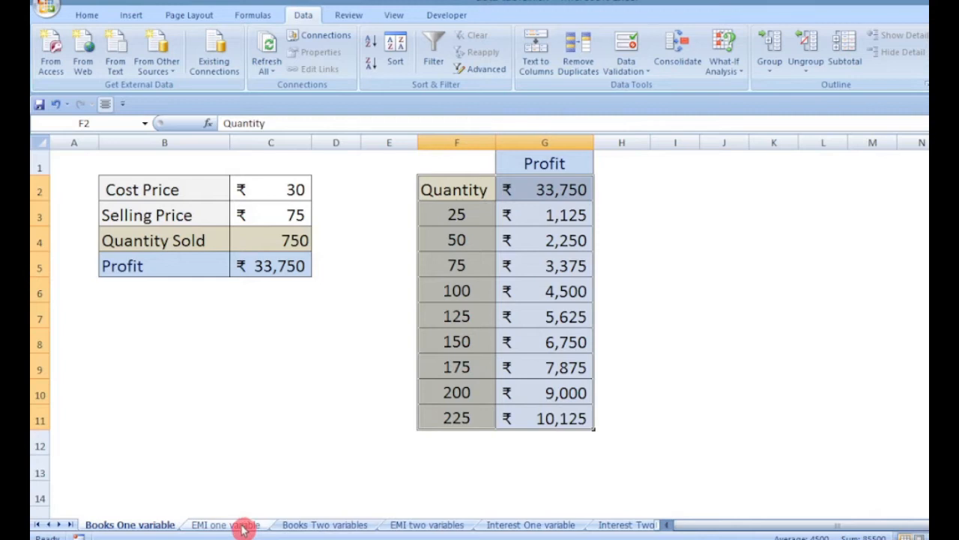
click(537, 193)
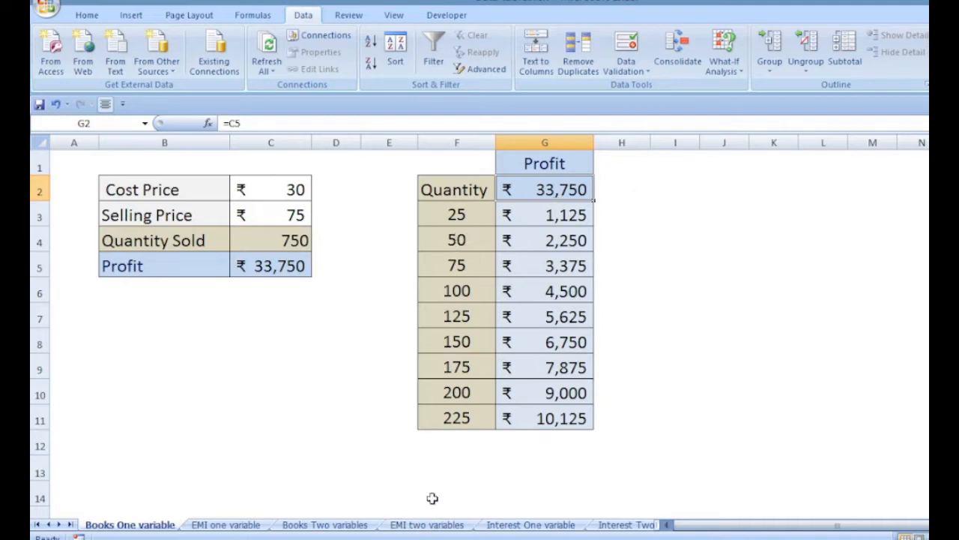
click(226, 525)
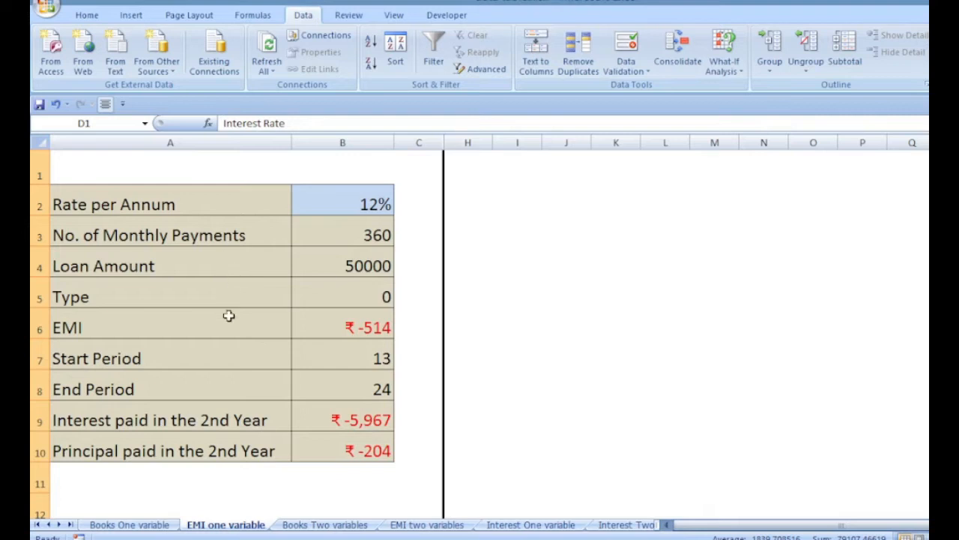
Examine the EMI cell's PMT formula and the descriptions of its Nper, Pv, Fv and Type arguments, leaving the formula as it is.
click(349, 326)
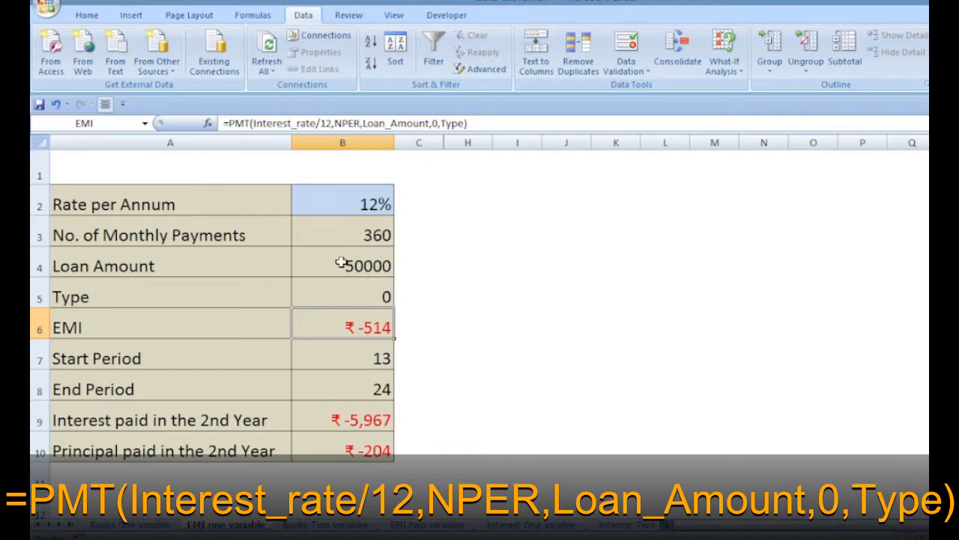
click(341, 263)
key(Down)
key(Down)
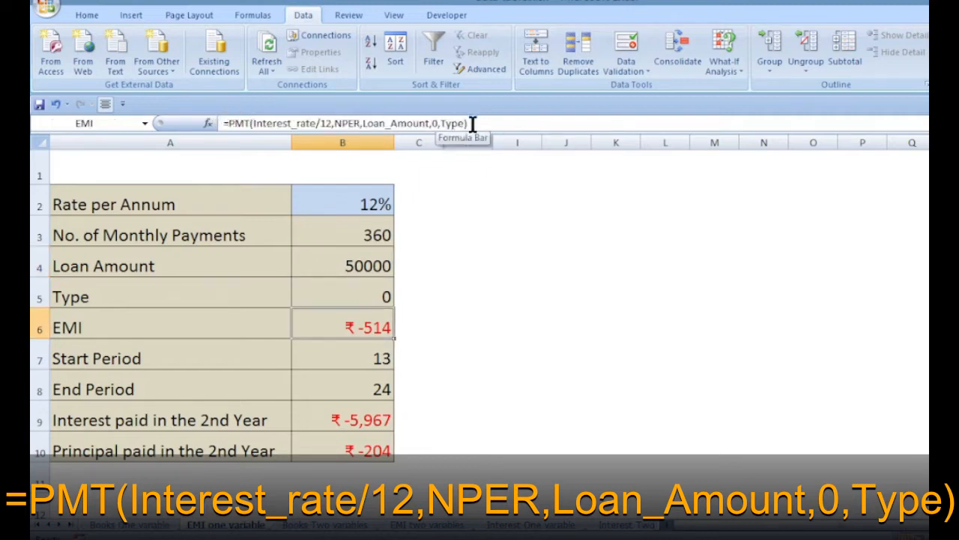
click(210, 125)
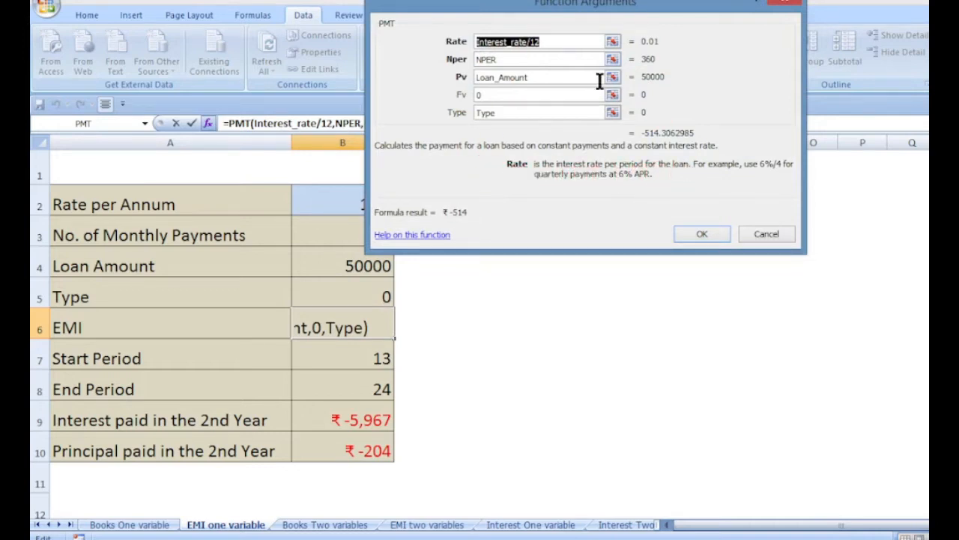
click(575, 59)
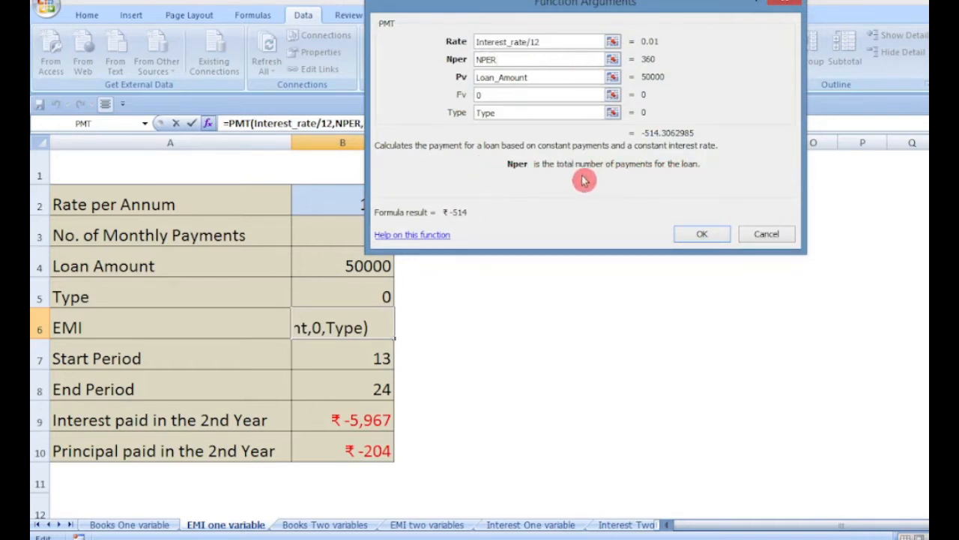
click(551, 76)
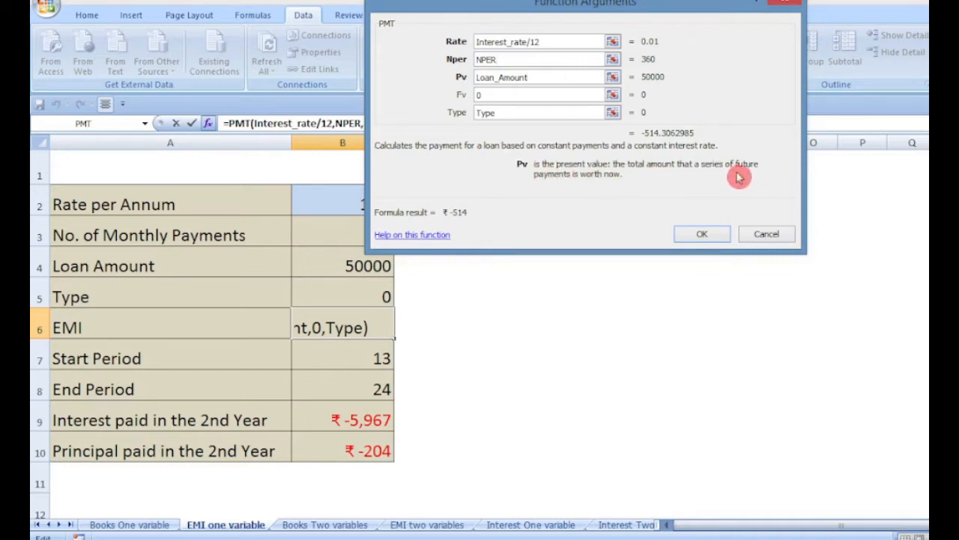
click(477, 96)
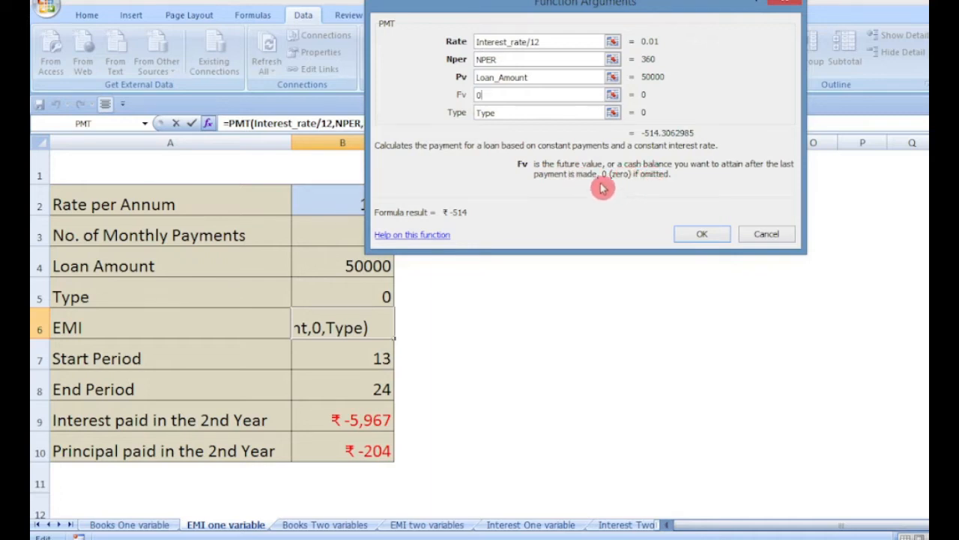
click(507, 113)
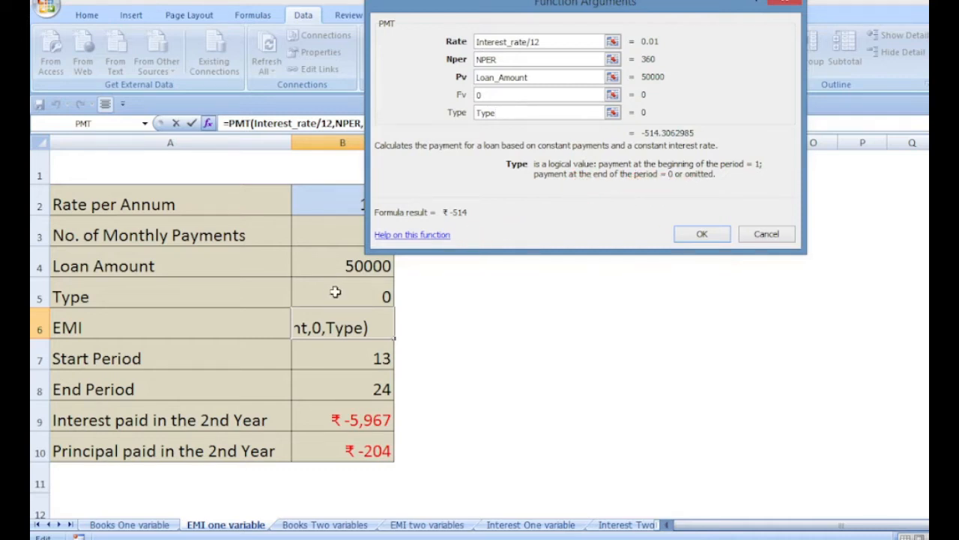
click(772, 235)
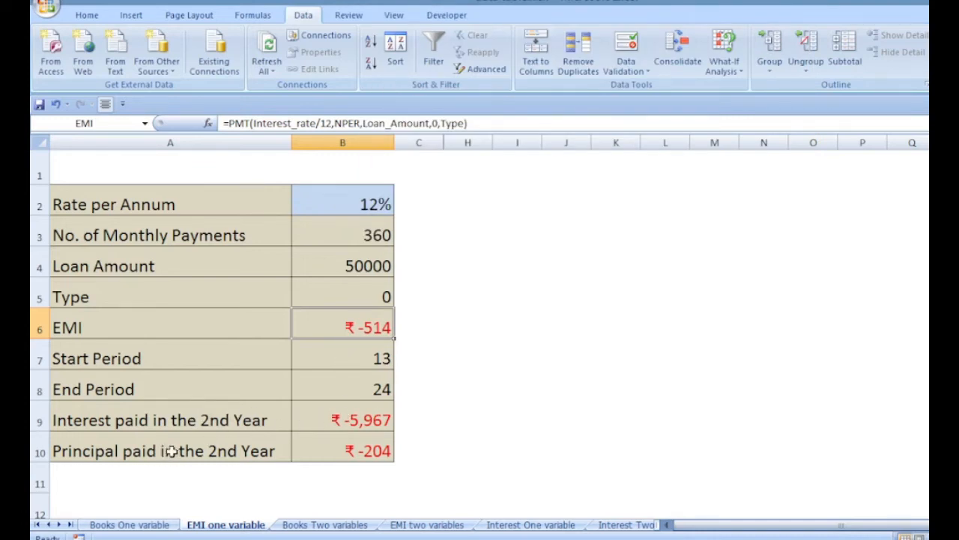
Examine the CUMIPMT and CUMPRINC formulas behind the interest and principal paid in the 2nd year.
click(353, 421)
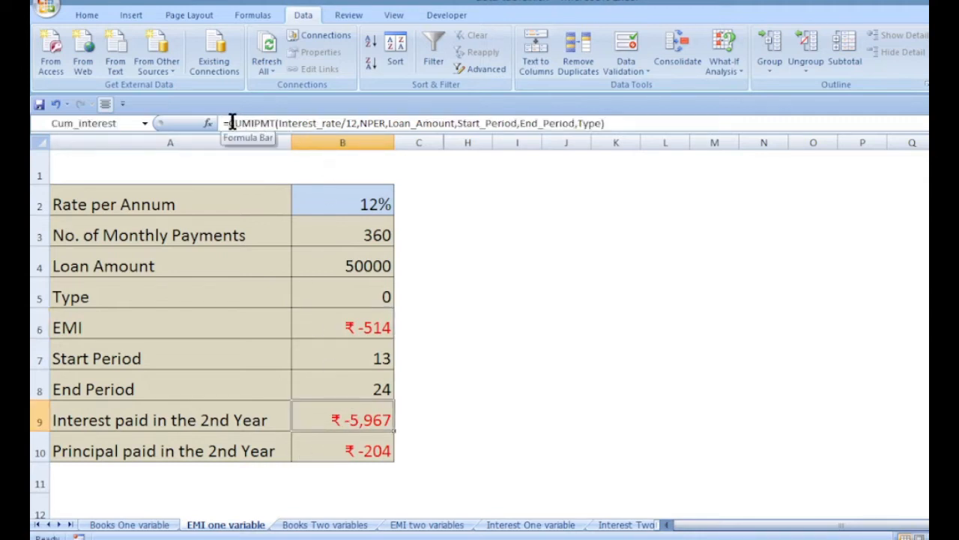
drag(229, 122, 279, 121)
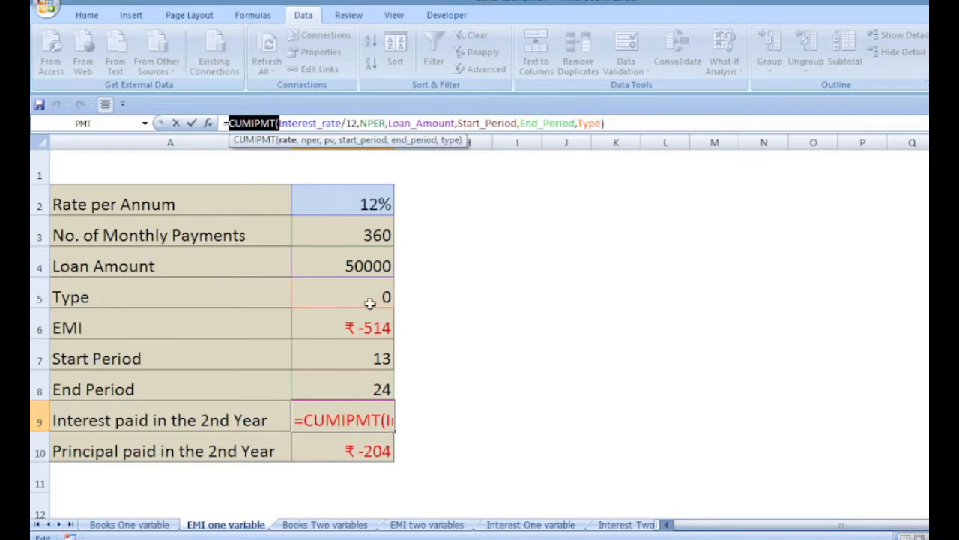
key(Return)
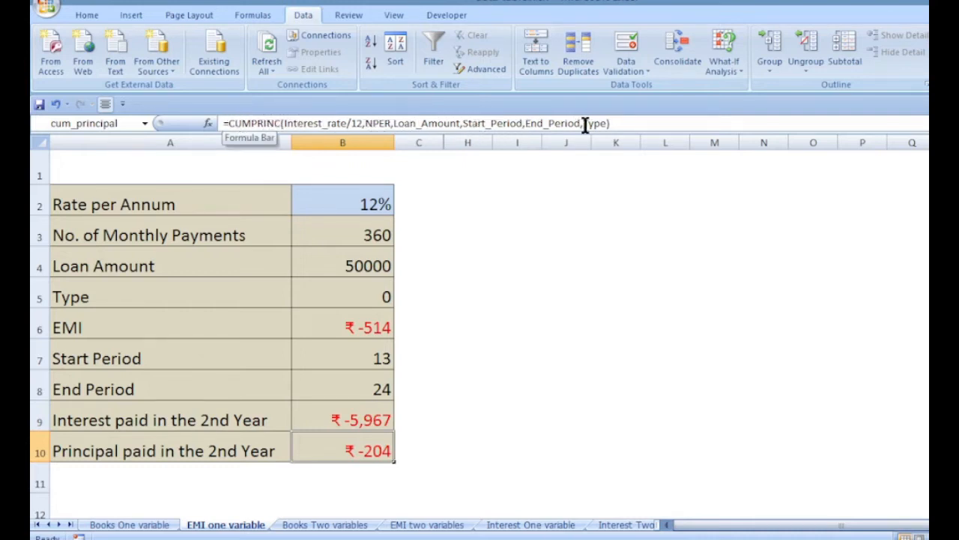
click(306, 485)
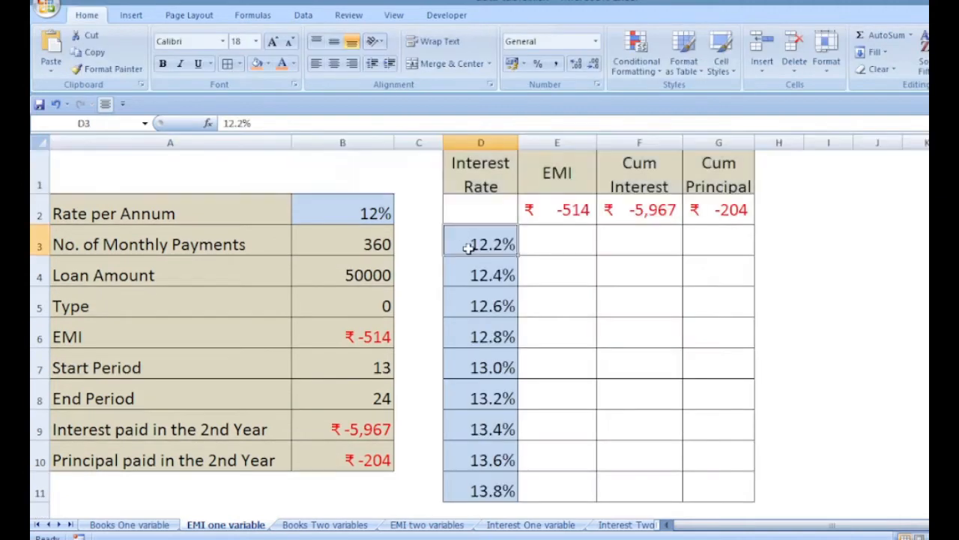
Enter the interest rates 12%, 13%, 14% and 15% in cells D3 to D6 of the Interest Rate column.
drag(468, 248, 457, 477)
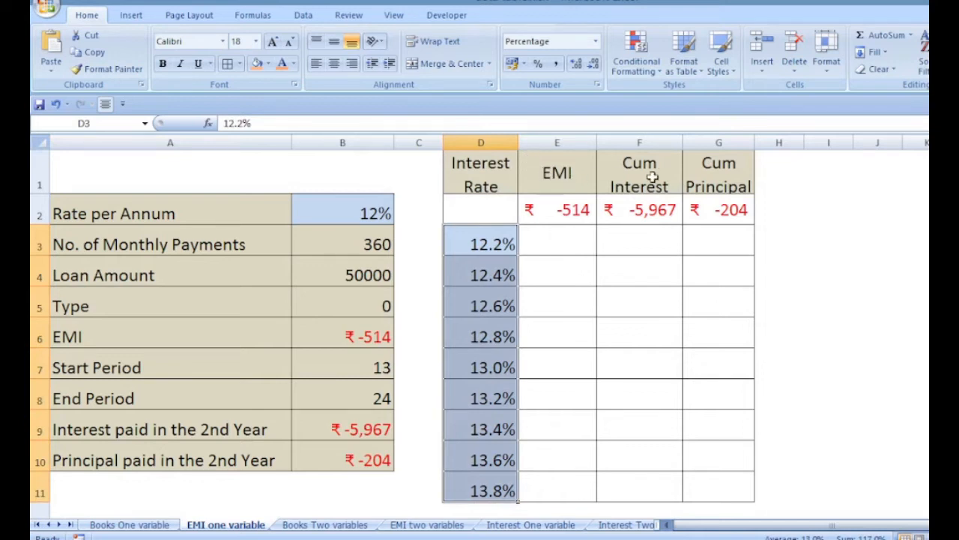
click(499, 237)
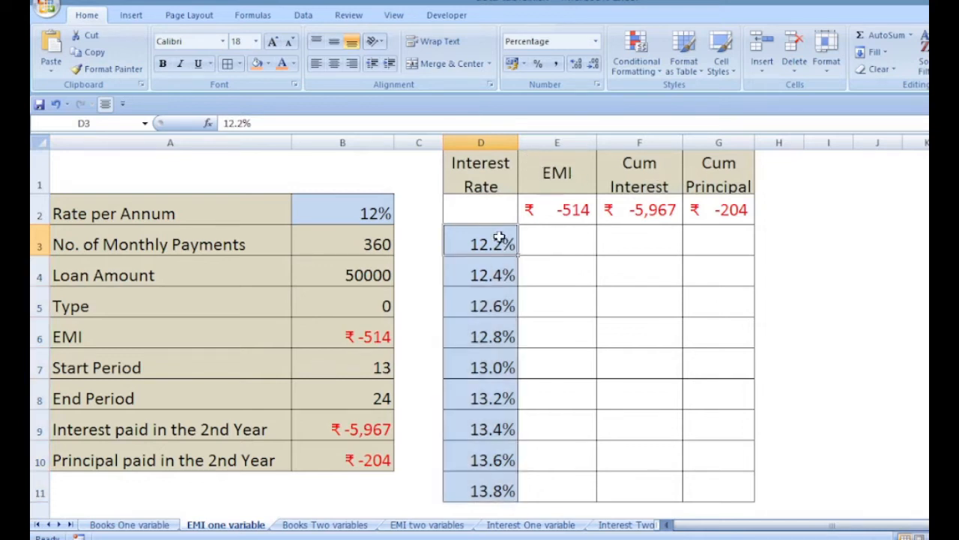
text(12)
key(Return)
text(13)
key(Return)
text(14)
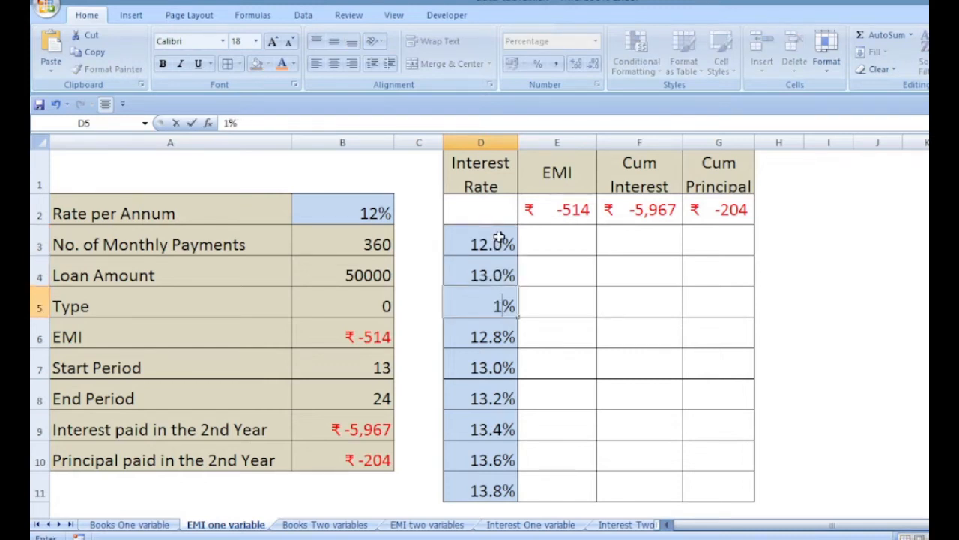
key(Return)
text(15)
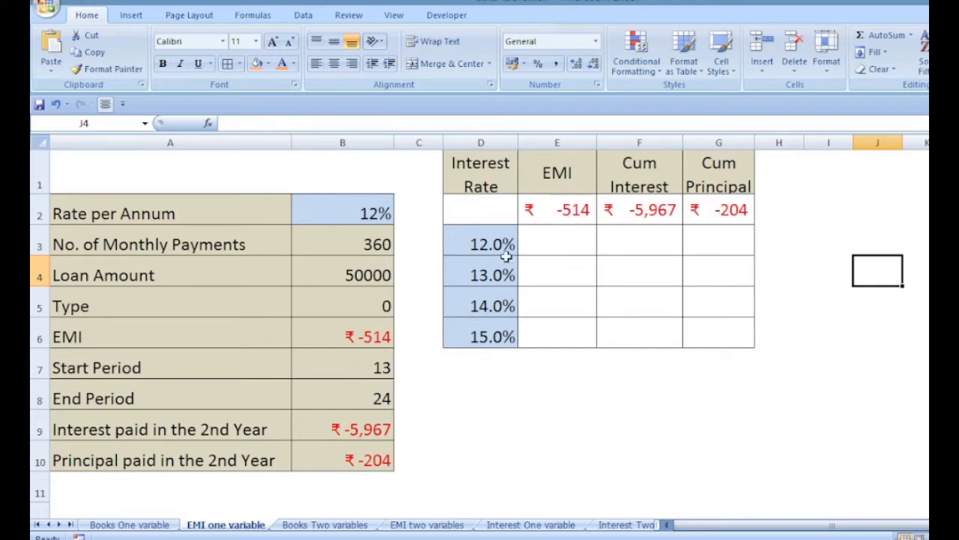
Check the formulas in E2, F2 and G2 that reference the EMI, cumulative interest and cumulative principal.
click(557, 209)
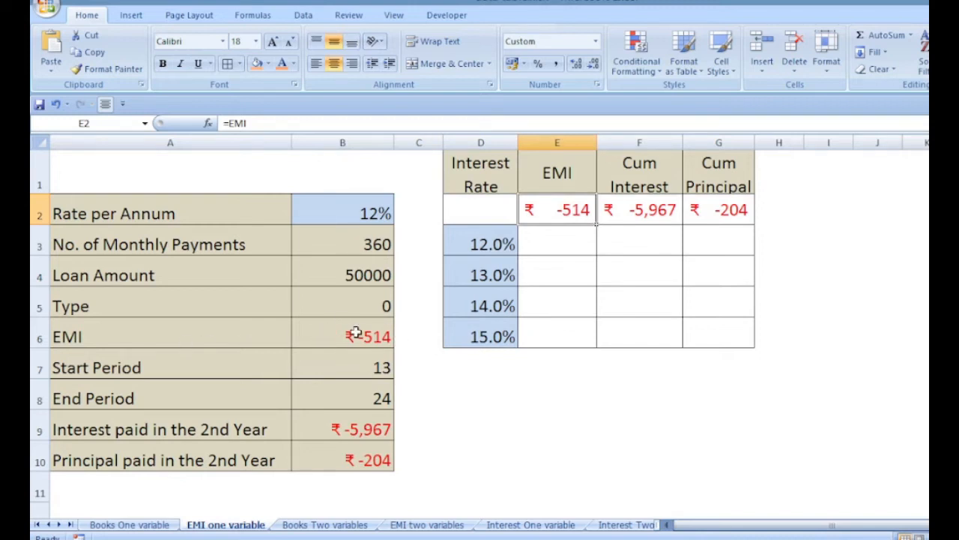
key(Right)
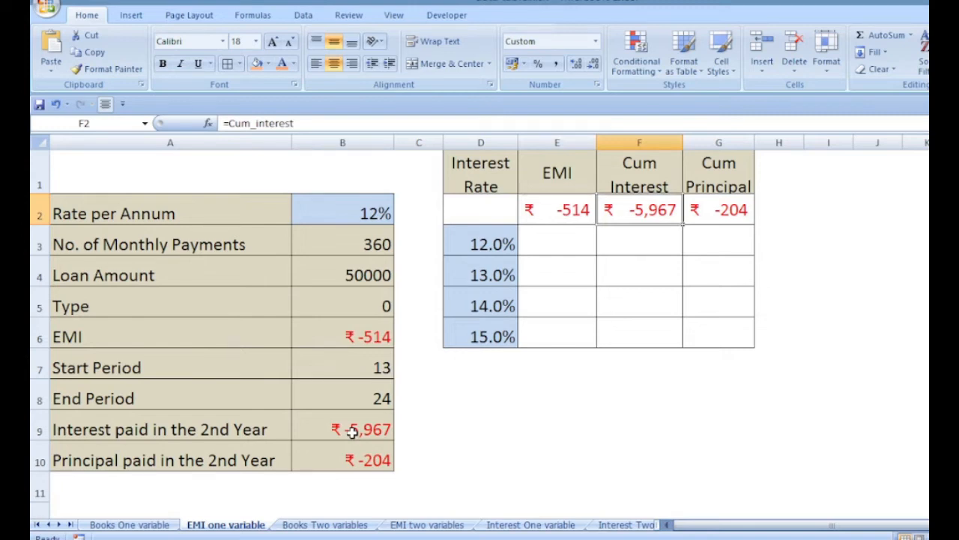
click(721, 215)
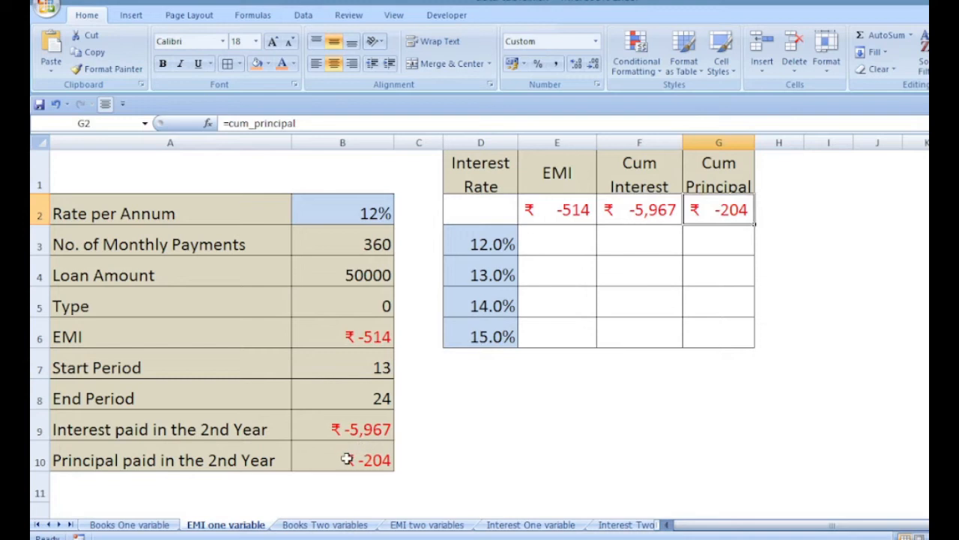
click(630, 418)
Create a one-variable data table over D2:G6 for the interest rates, using the Rate per Annum cell B2 as column input cell.
drag(457, 210, 726, 336)
click(302, 15)
click(737, 69)
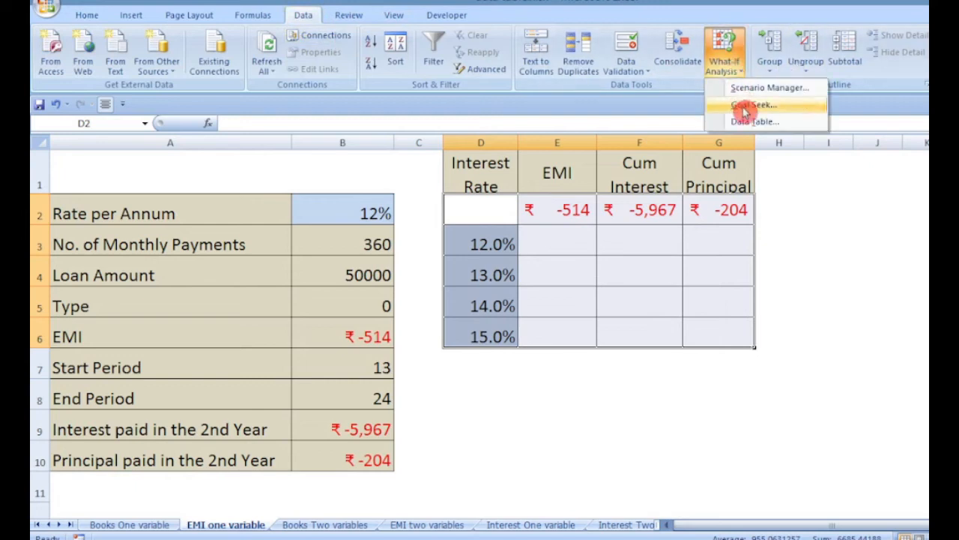
click(722, 119)
key(Tab)
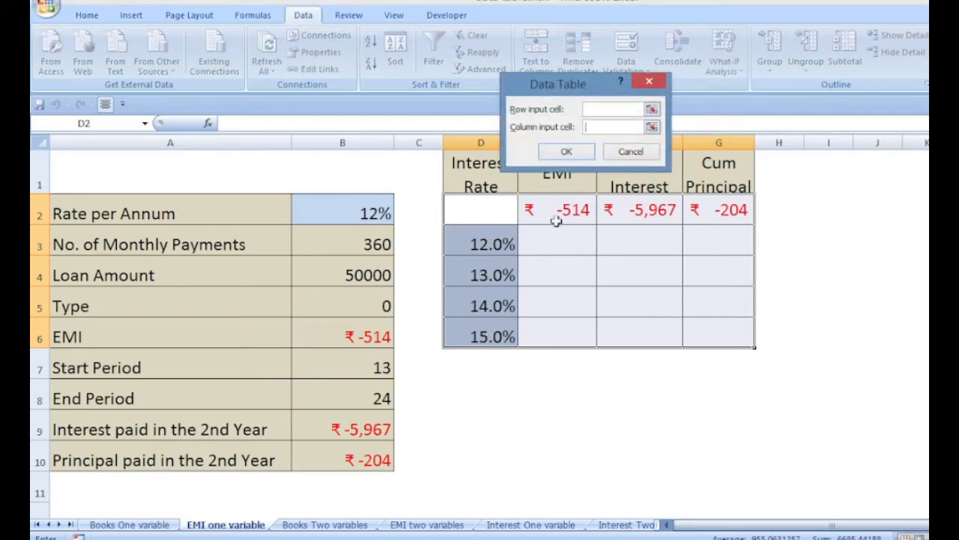
click(333, 213)
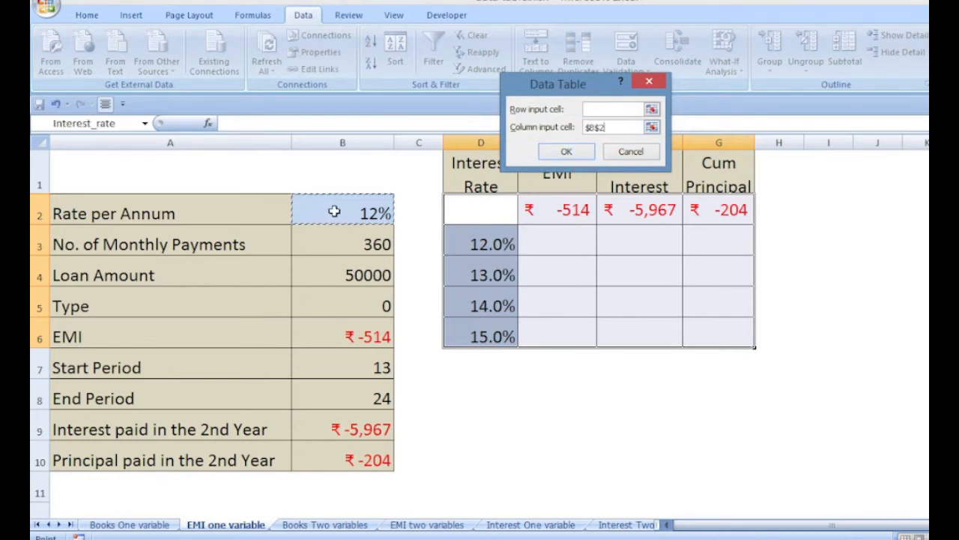
click(574, 151)
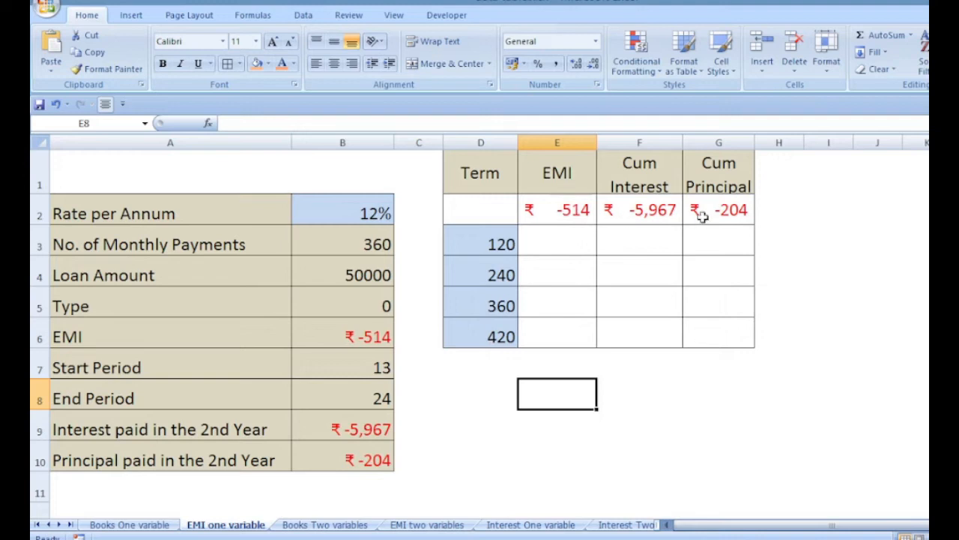
Create a one-variable data table over D2:G6 for the loan terms with column input cell B3, and widen column G.
drag(484, 214, 721, 344)
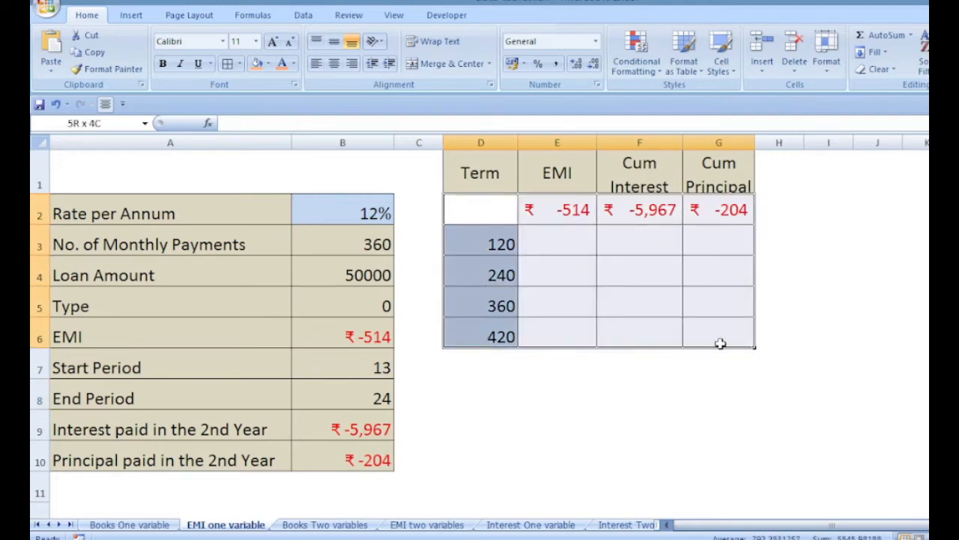
click(301, 15)
click(723, 64)
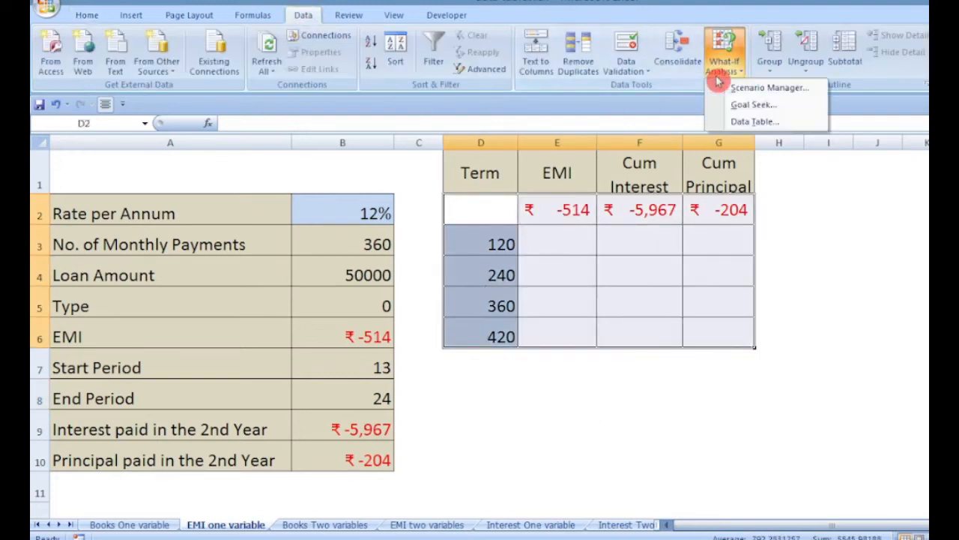
click(734, 118)
click(592, 127)
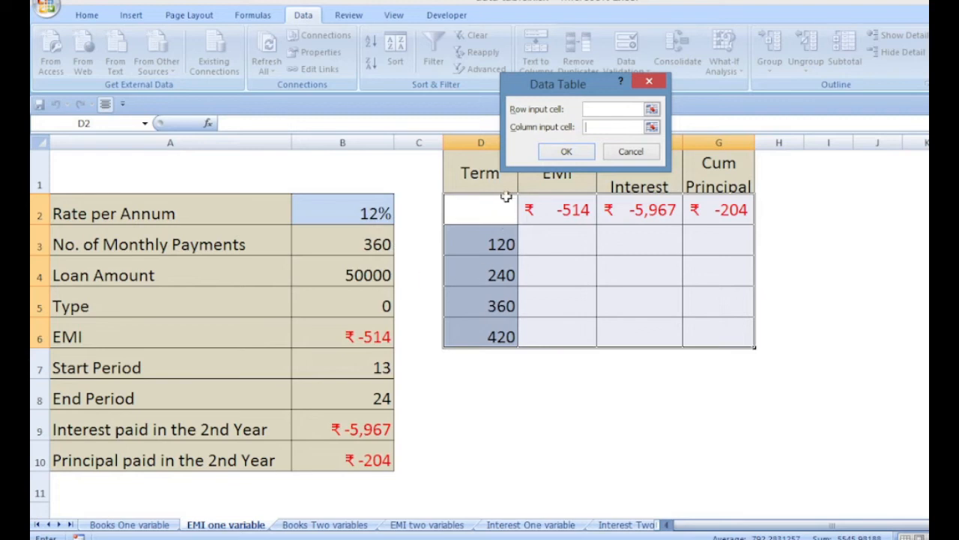
click(370, 244)
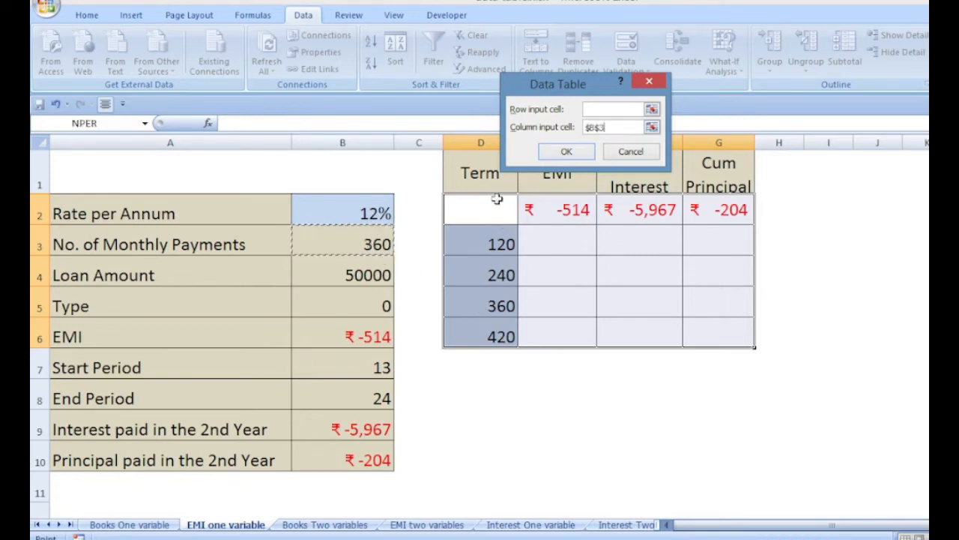
click(570, 152)
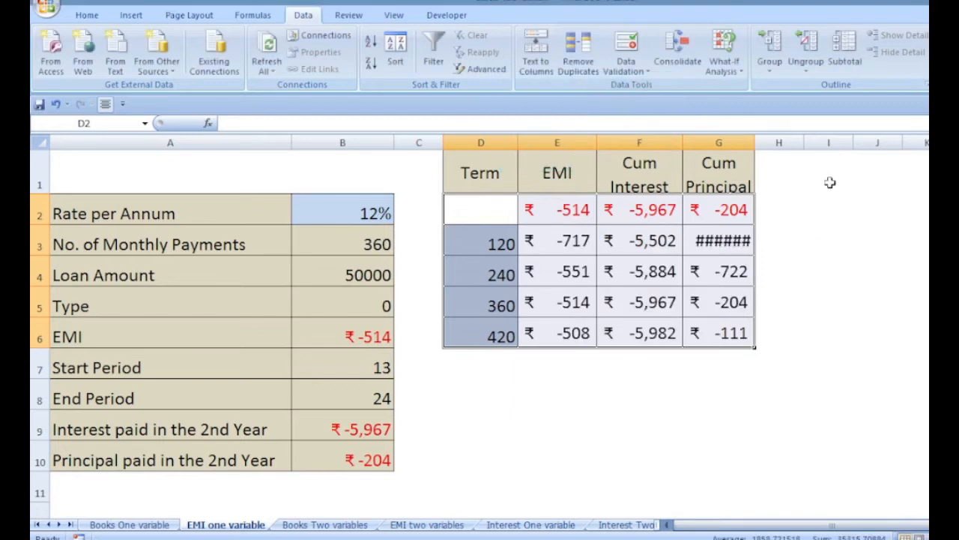
drag(755, 141, 780, 141)
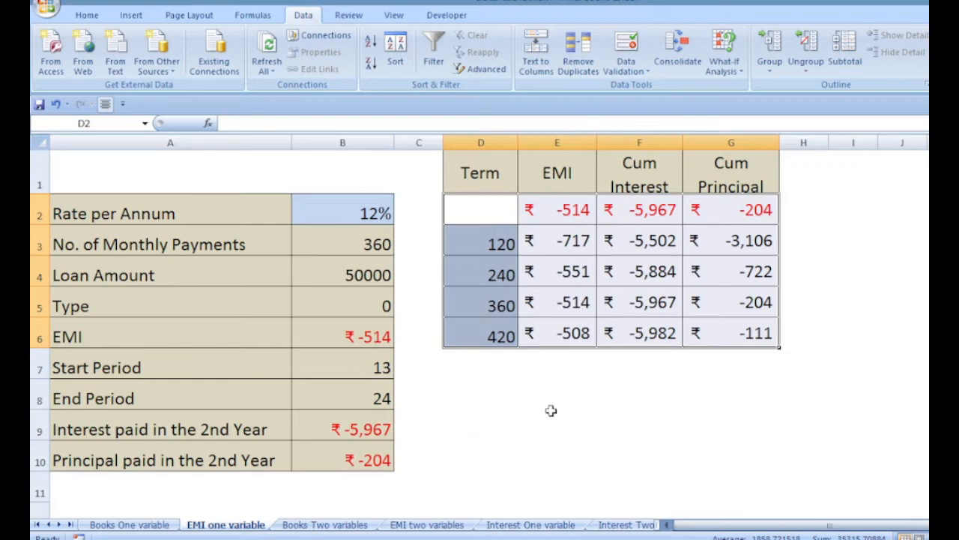
Open the Books Two variables sheet and examine the Profit cell B6.
click(324, 528)
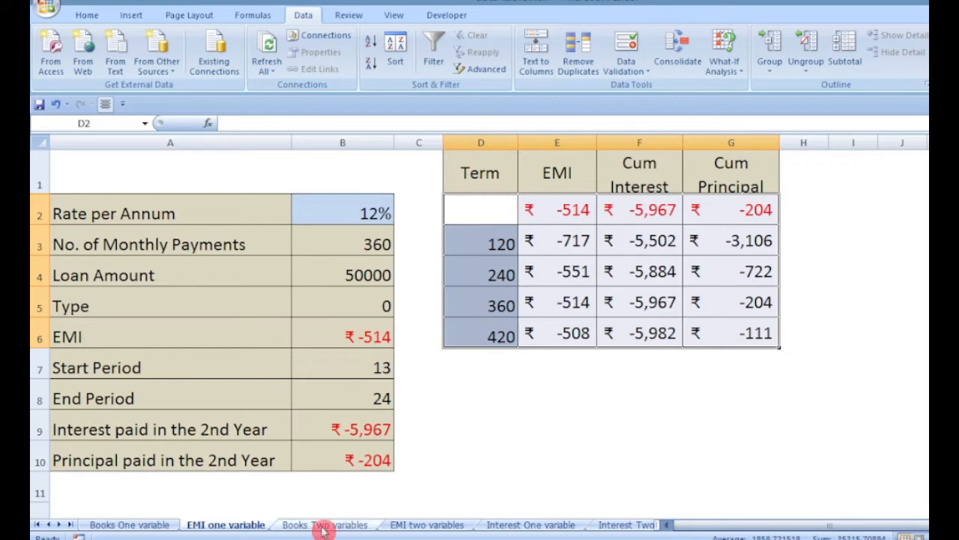
click(141, 527)
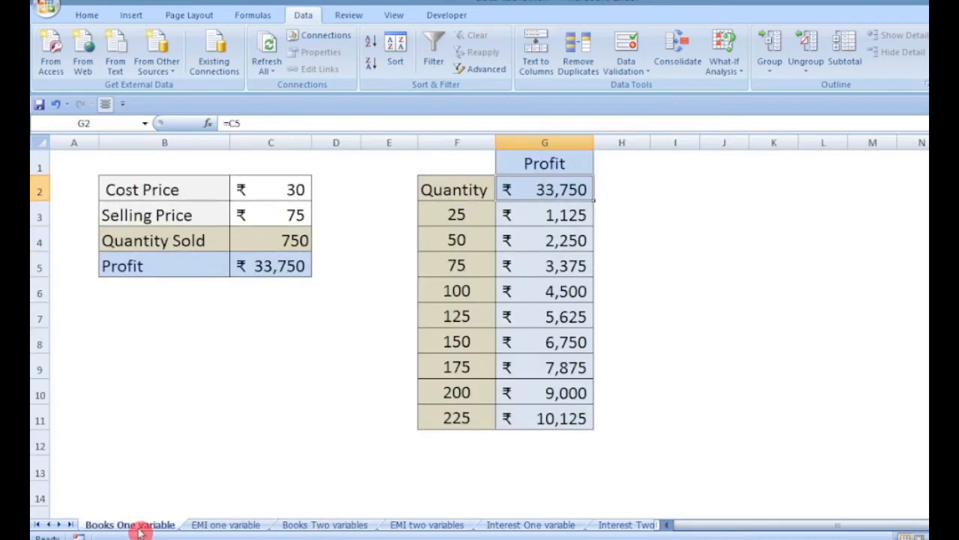
click(323, 527)
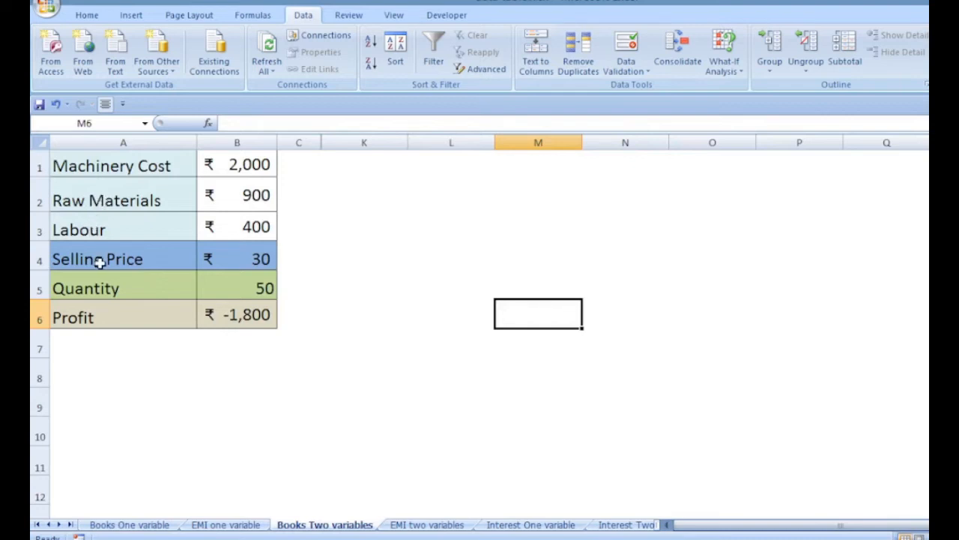
click(228, 316)
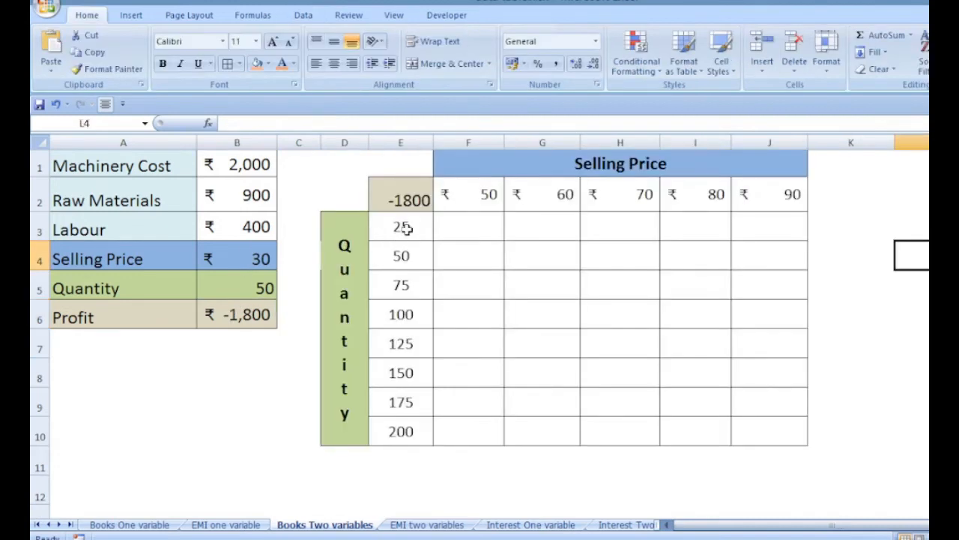
Check the quantities in E3:E10, the selling prices in F2:J2 and the profit reference in corner cell E2.
drag(405, 229, 400, 427)
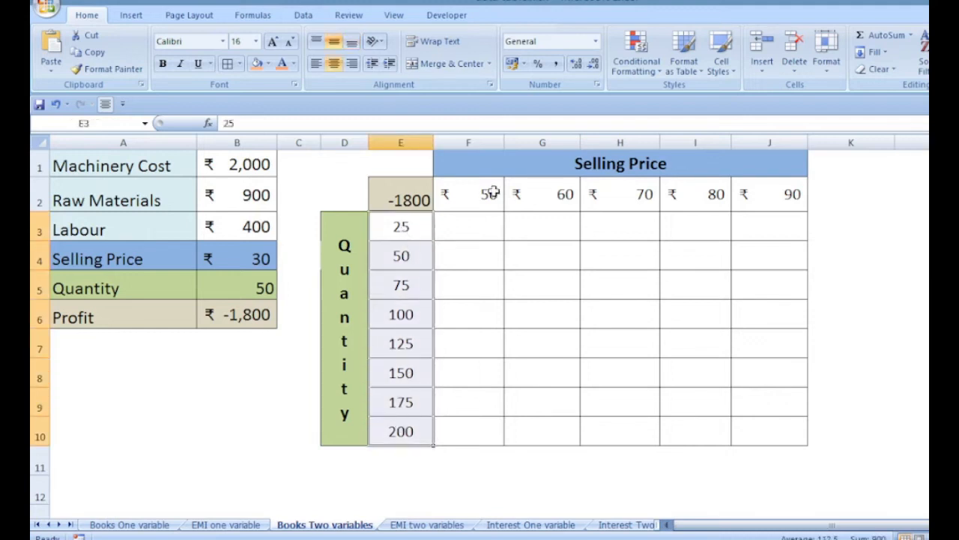
click(470, 187)
drag(470, 188, 770, 200)
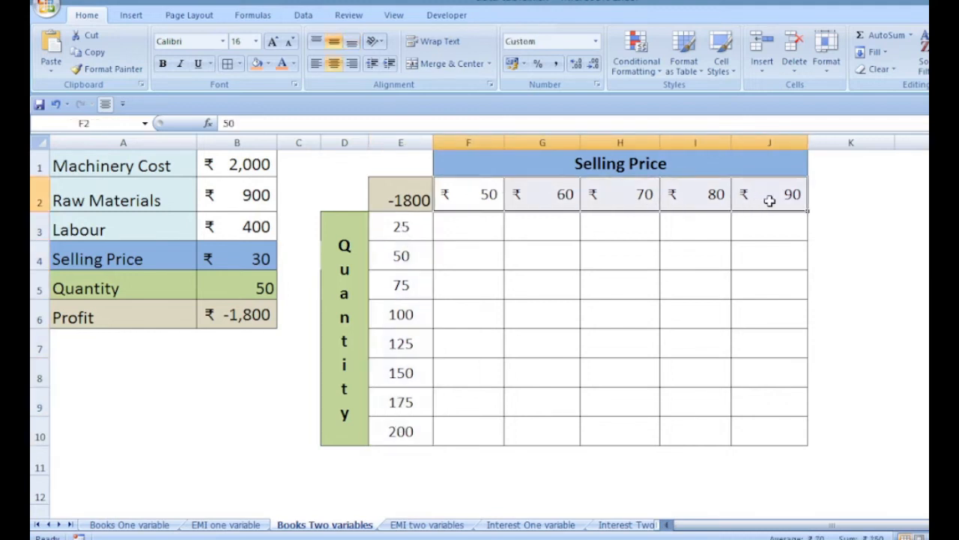
click(403, 193)
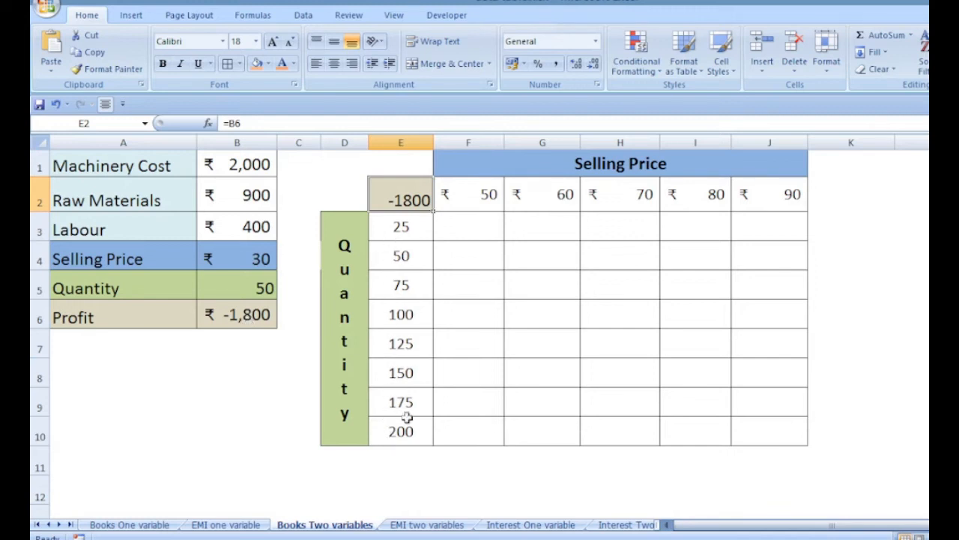
Create a two-variable data table over E2:J10 with Selling Price B4 as row input cell and Quantity B5 as column input cell.
drag(405, 193, 767, 435)
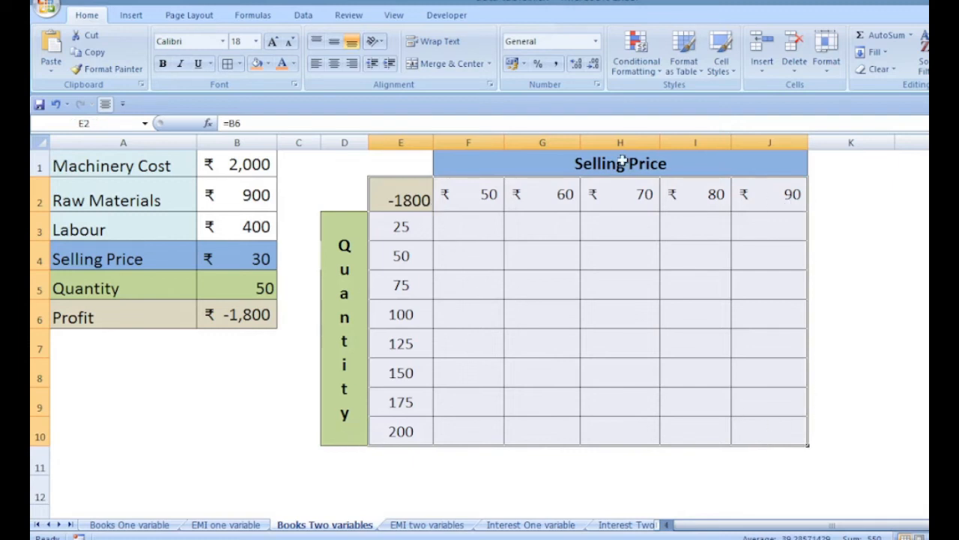
key(alt+a)
key(w)
key(t)
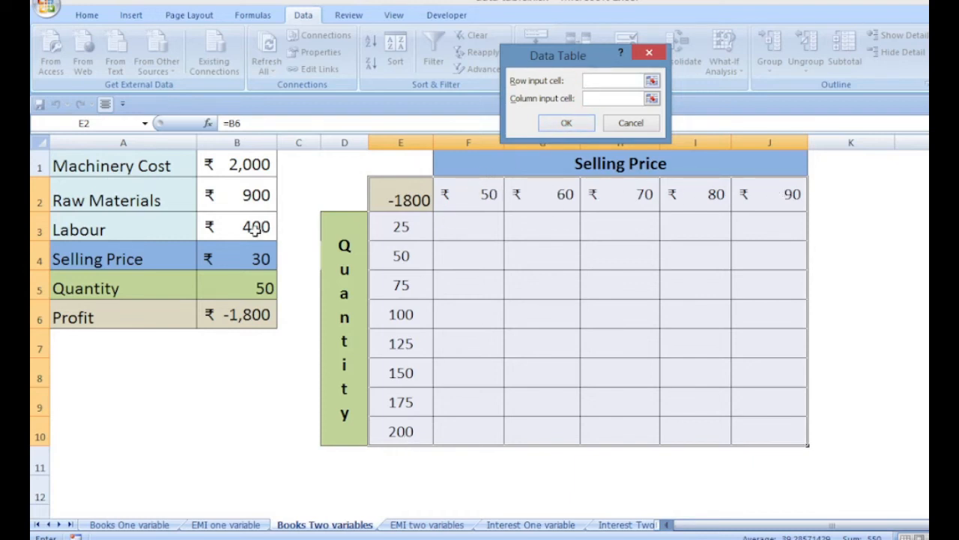
click(236, 258)
key(Tab)
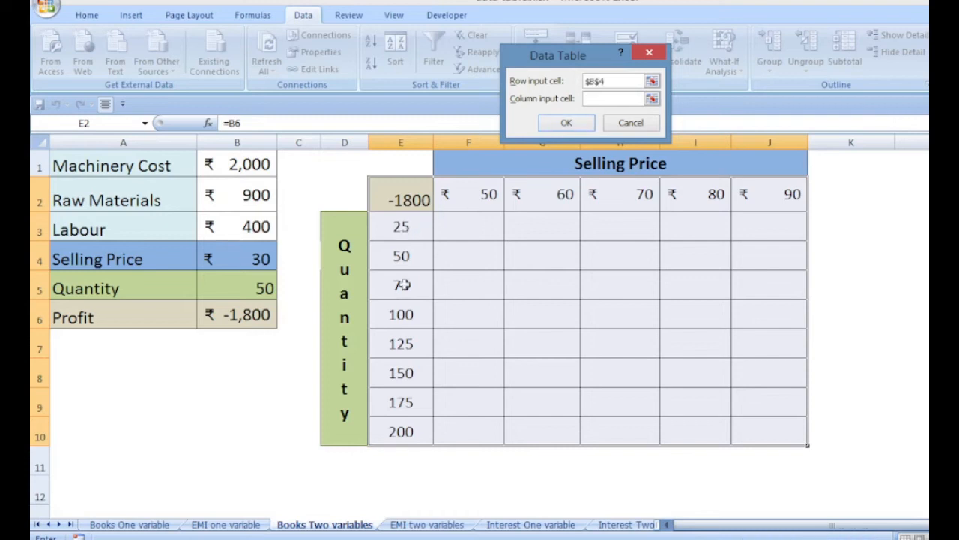
click(238, 281)
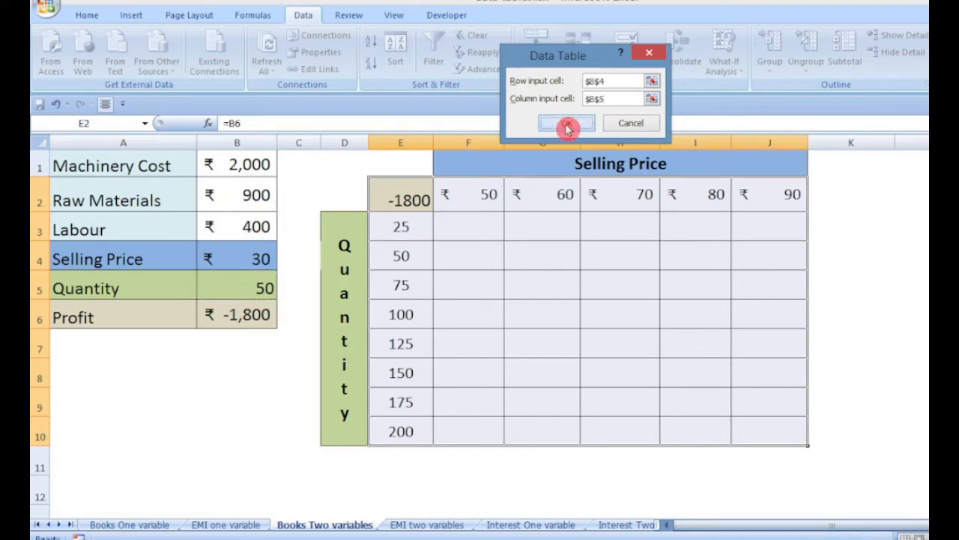
click(567, 122)
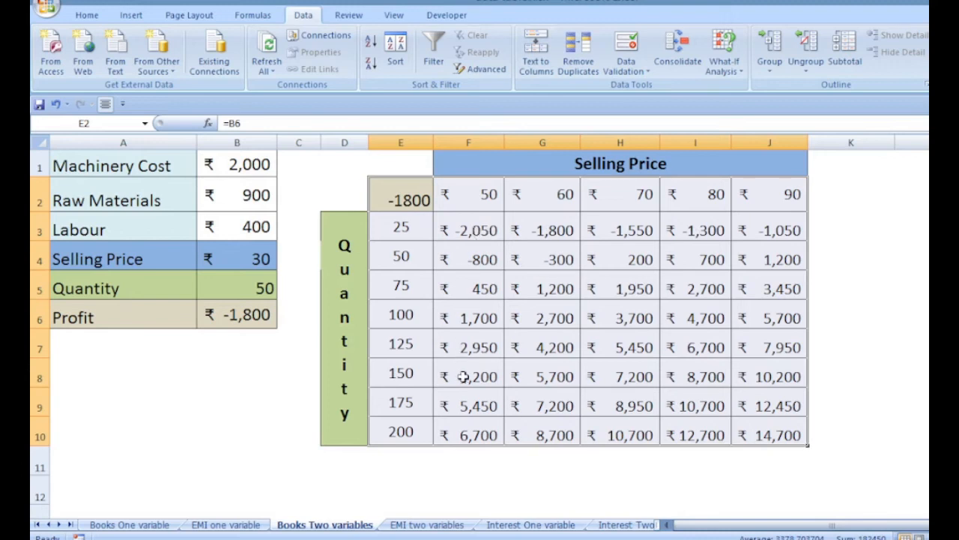
Conditionally format the profits in F3:J10 that are greater than 0 with Green Fill with Dark Green Text.
click(406, 228)
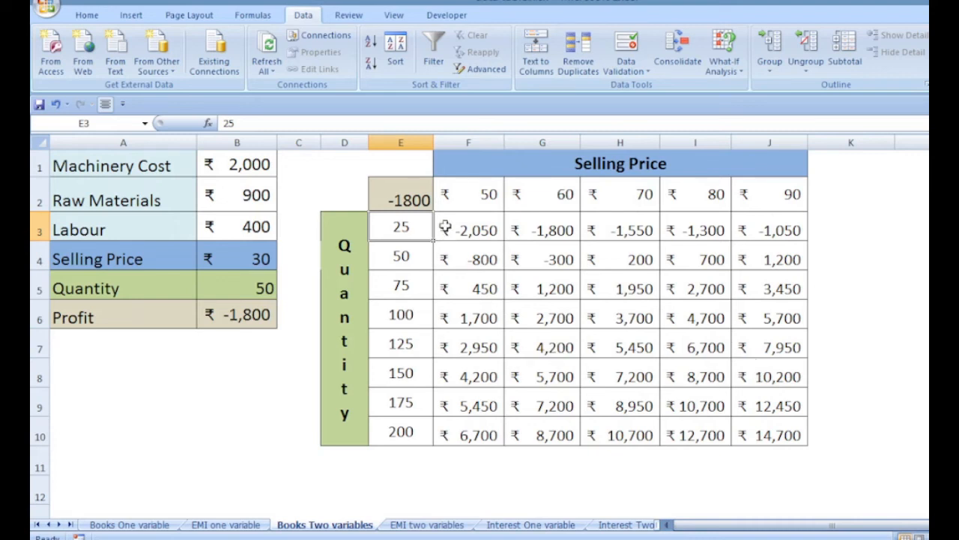
drag(449, 229, 762, 430)
click(88, 16)
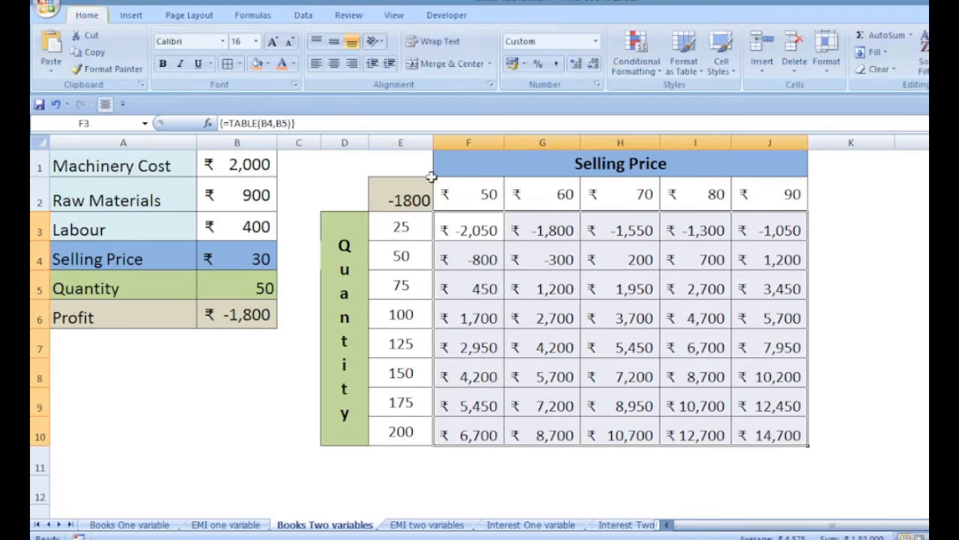
click(649, 72)
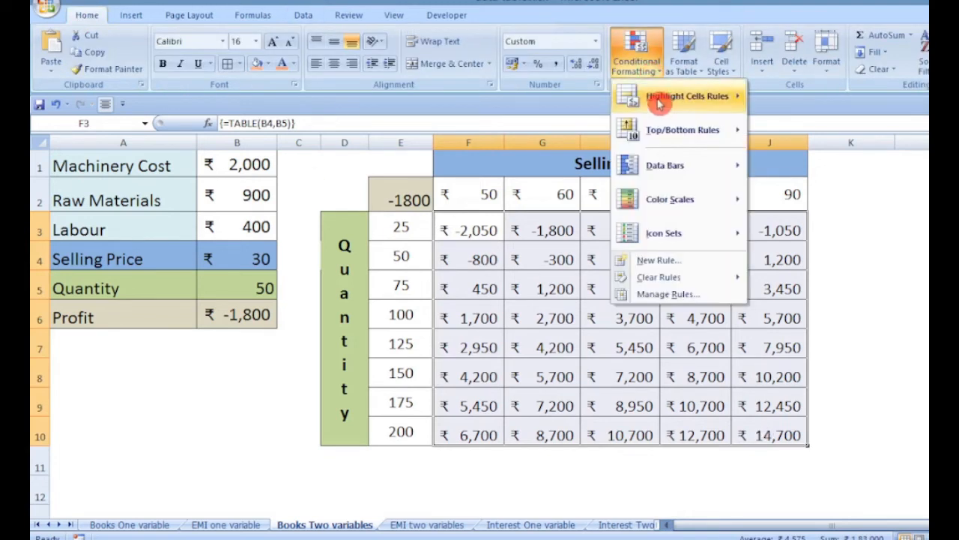
mouse_move(635, 97)
click(809, 98)
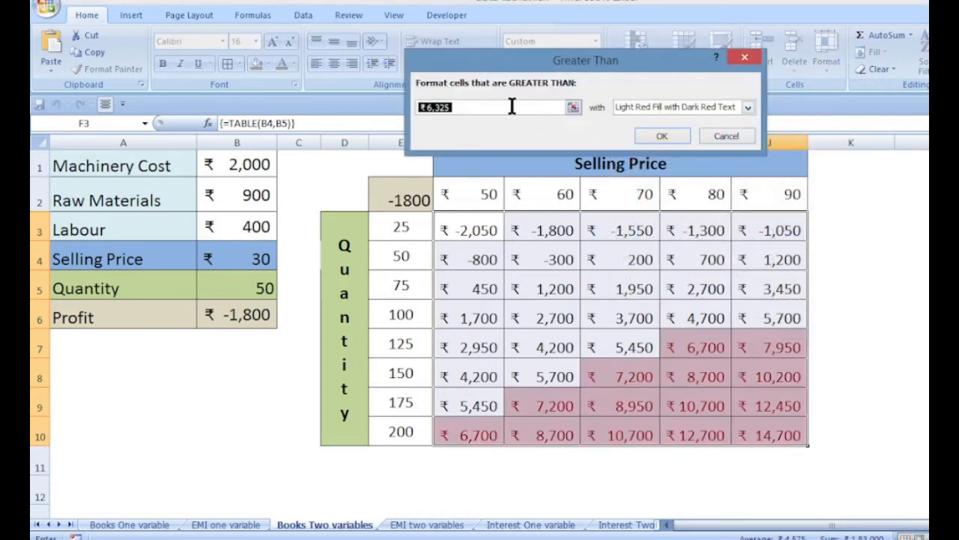
text(0)
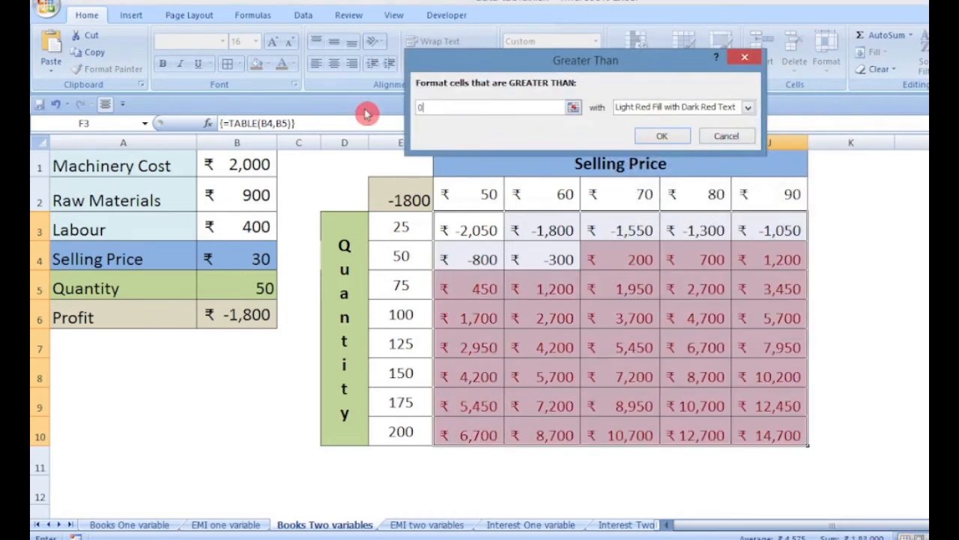
click(675, 108)
click(695, 144)
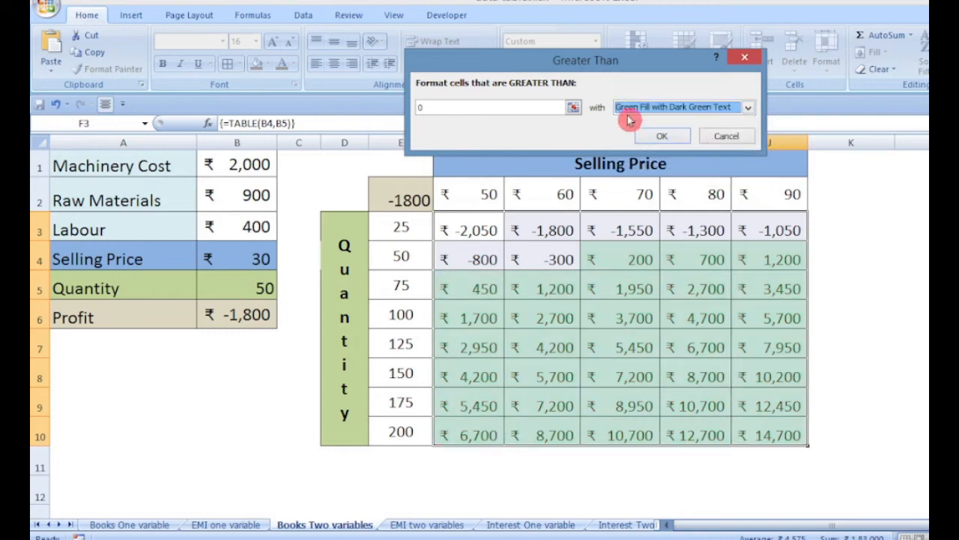
click(661, 136)
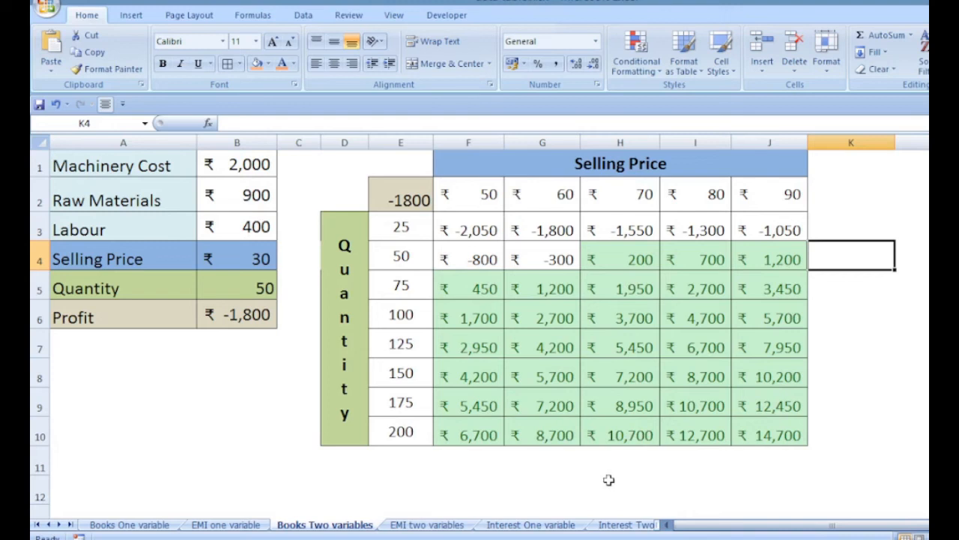
Open the EMI two variables sheet and examine EMI cell B5 along with the payment counts, interest rates and corner cell E2.
click(427, 525)
key(Down)
key(Down)
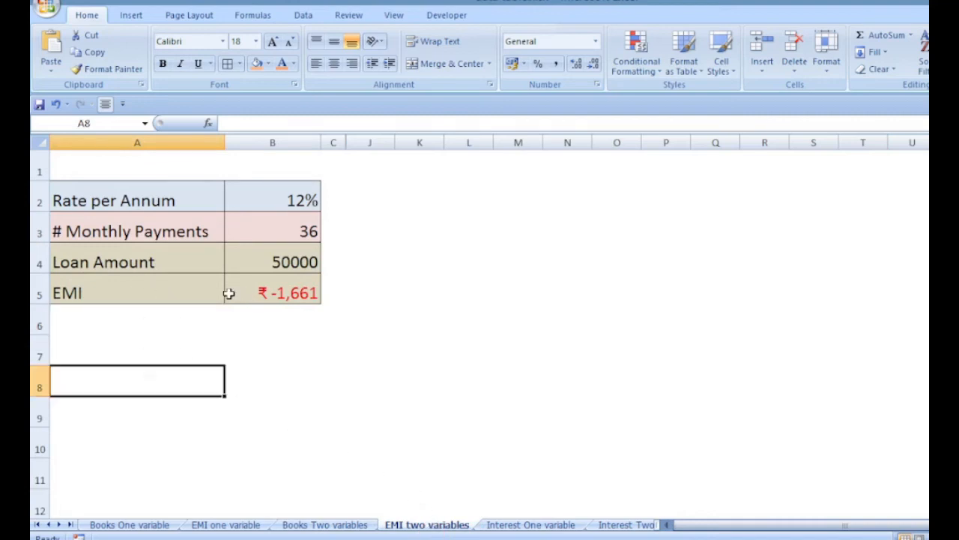
click(284, 292)
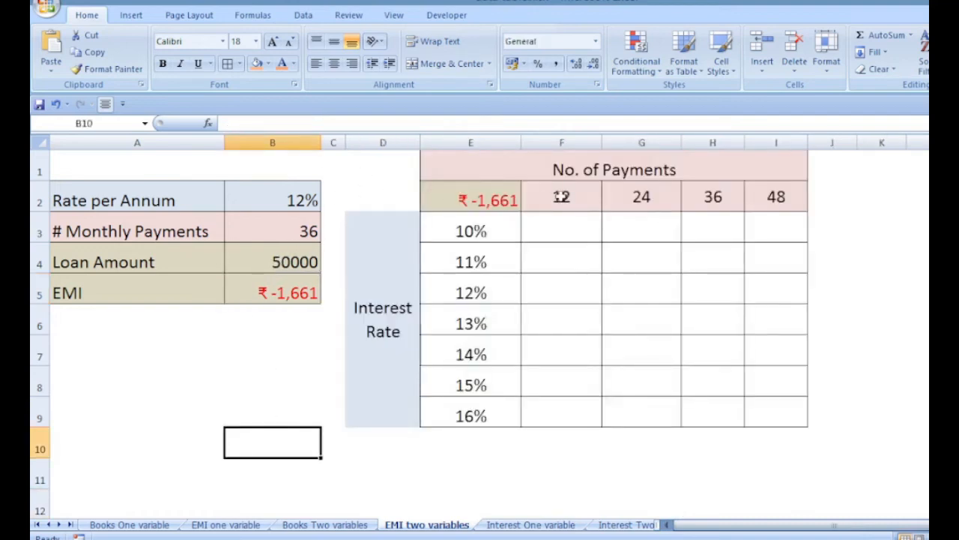
drag(561, 196, 772, 201)
drag(478, 235, 498, 414)
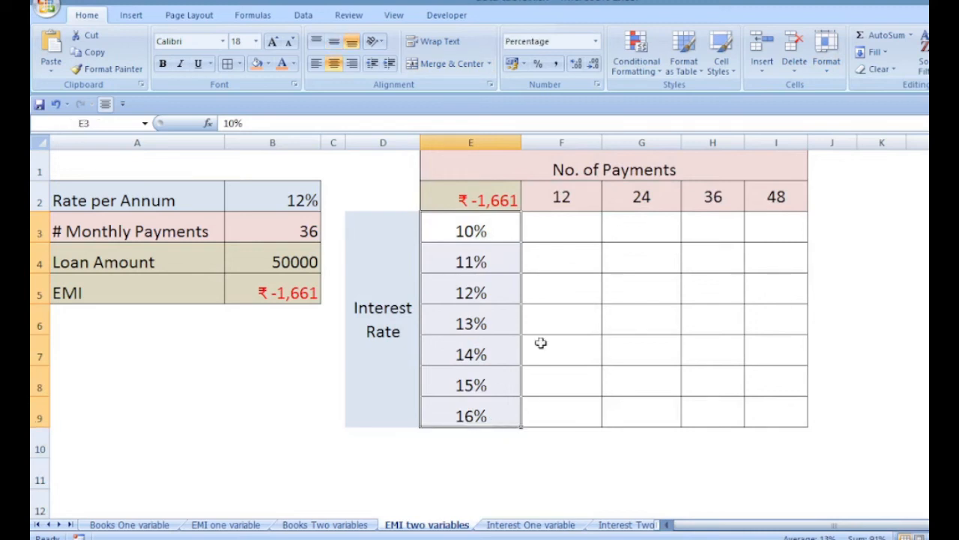
click(492, 198)
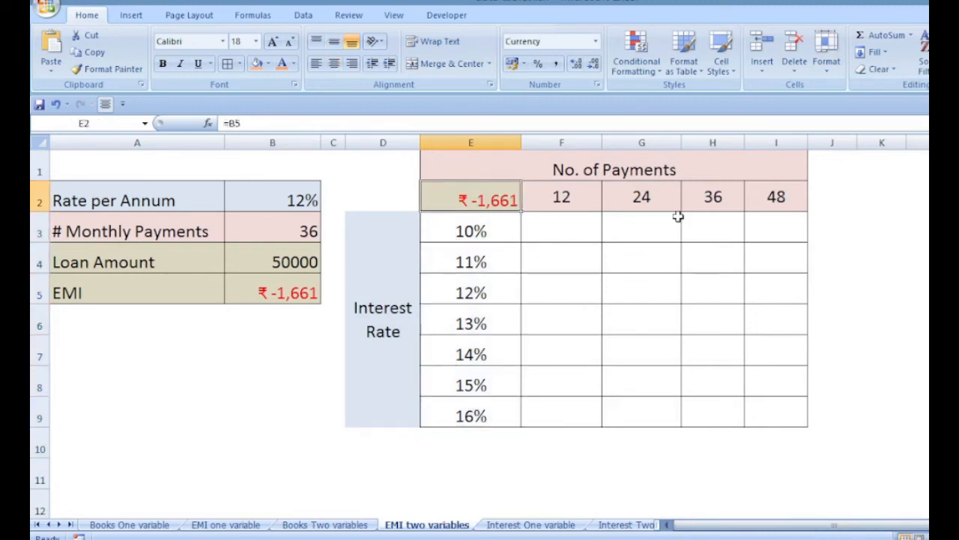
Create a two-variable data table over E2:I9 with # Monthly Payments B3 as row input cell and Rate per Annum B2 as column input cell.
drag(472, 199, 761, 412)
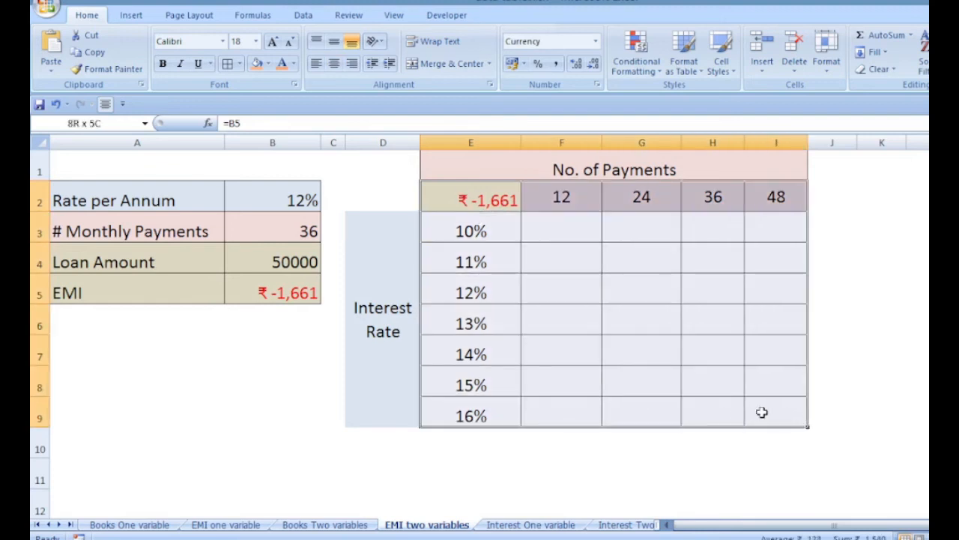
click(303, 15)
click(723, 60)
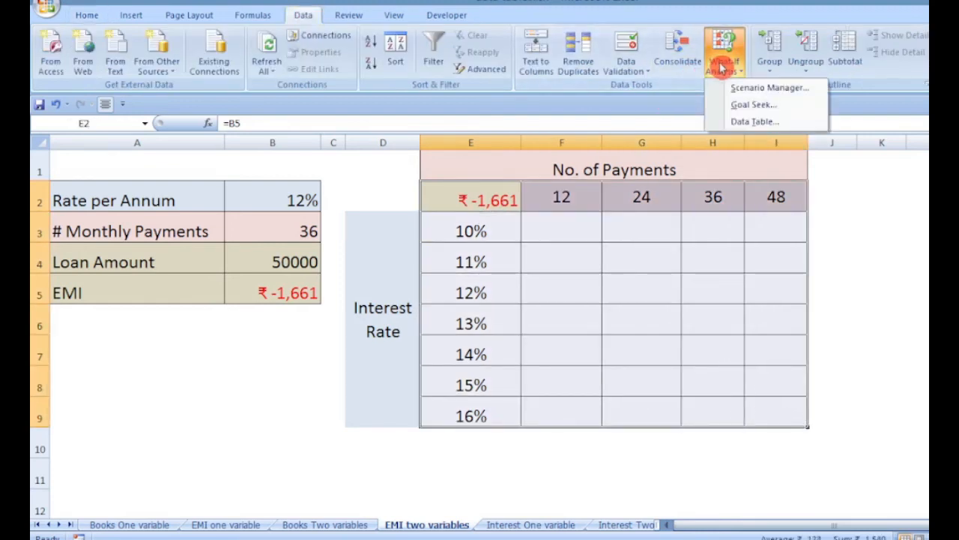
click(748, 122)
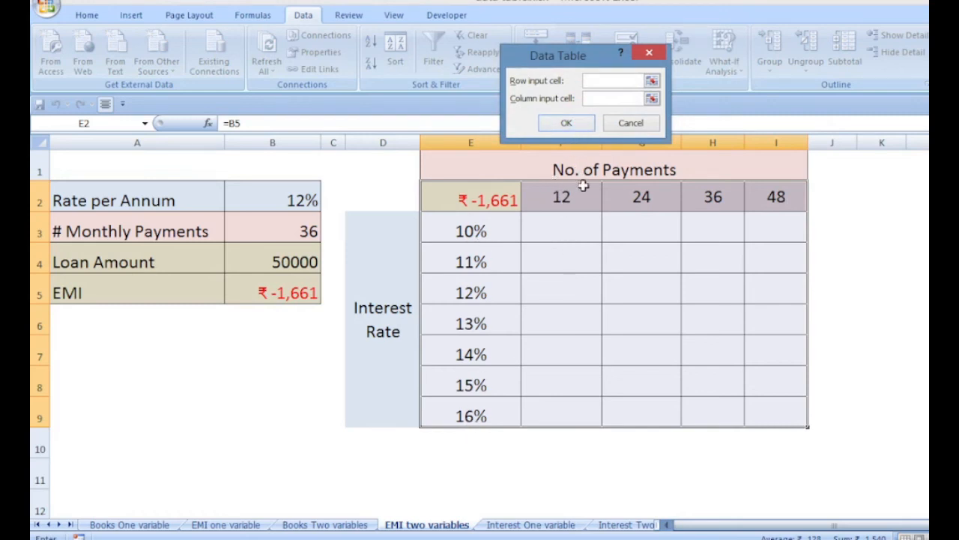
click(285, 232)
click(600, 100)
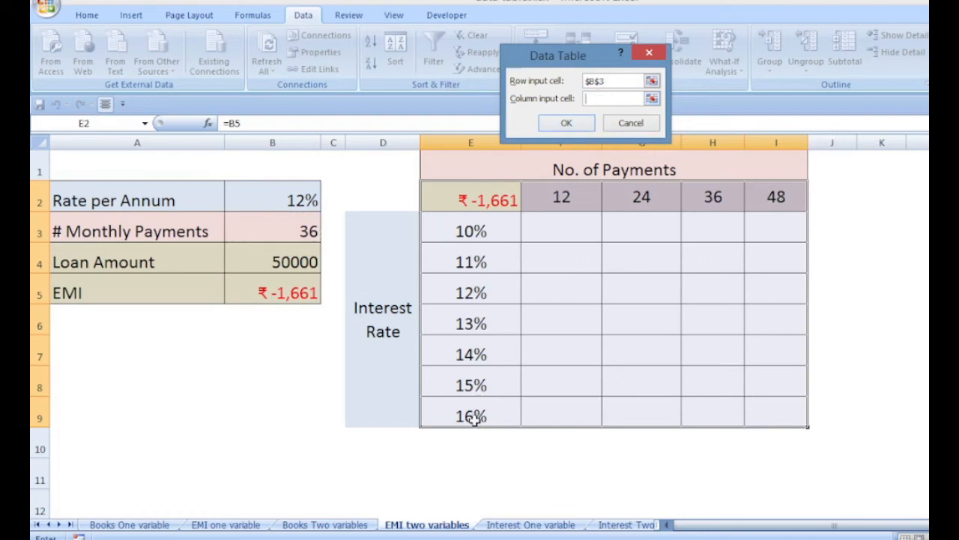
click(285, 200)
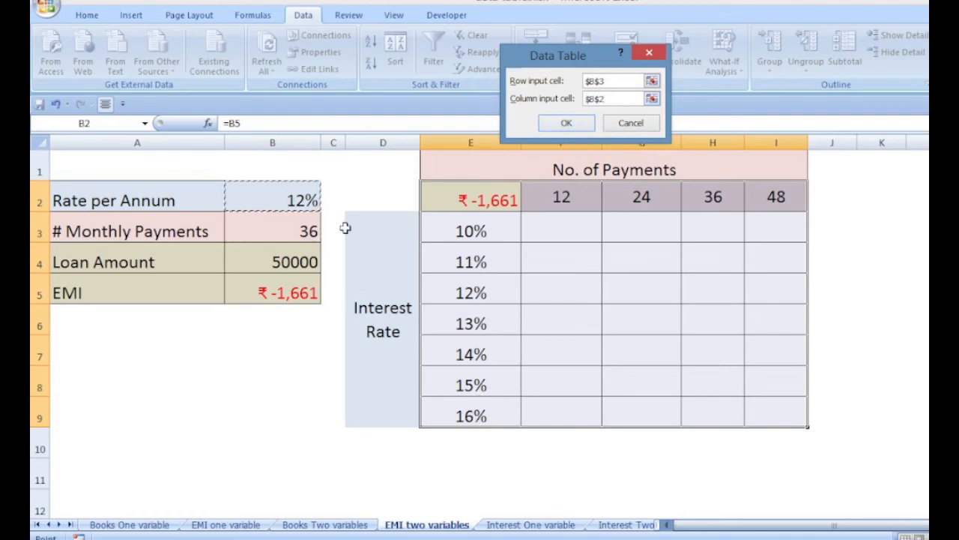
click(574, 127)
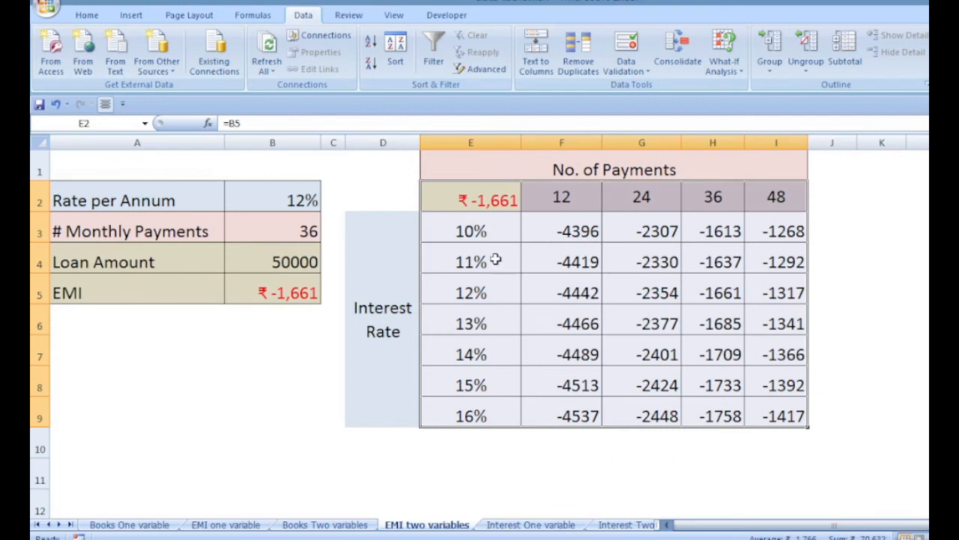
Clear the interest rates in E3:E9 of the EMI two variables sheet.
drag(477, 231, 466, 399)
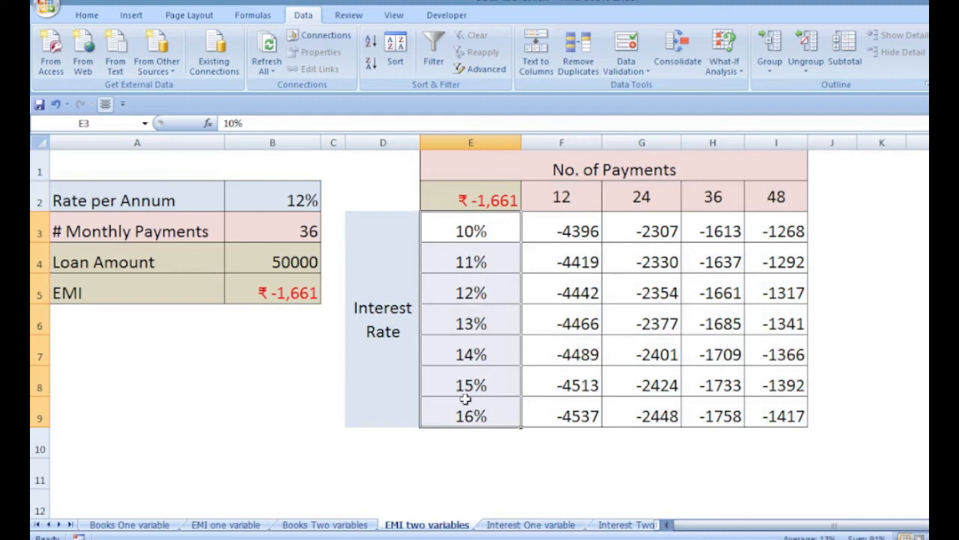
key(Delete)
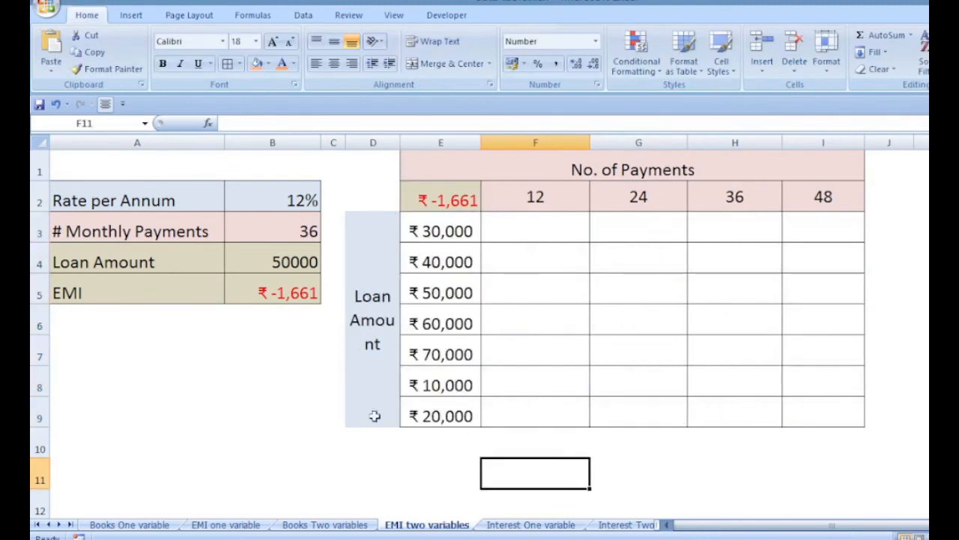
Create a two-variable data table over E2:I9 with # Monthly Payments B3 as row input cell and Loan Amount B4 as column input cell.
click(451, 200)
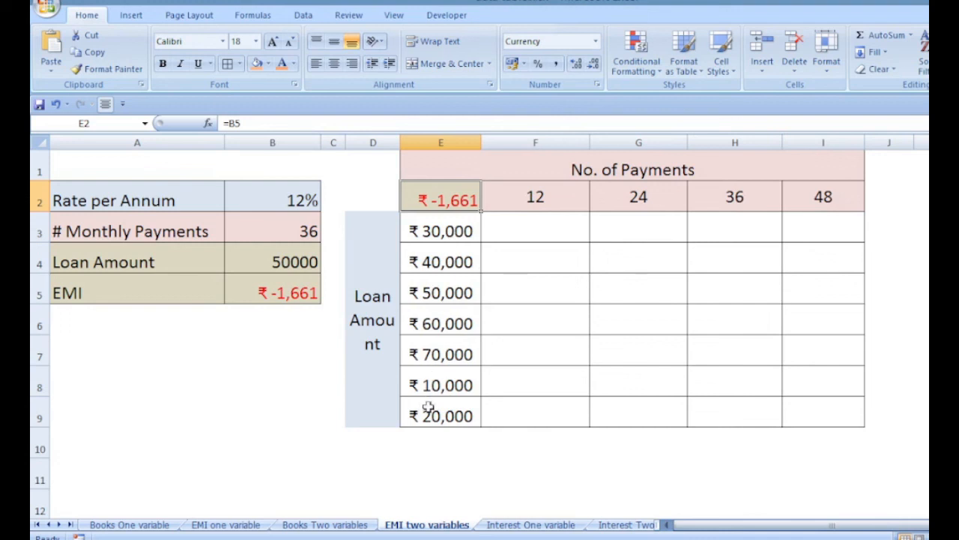
drag(459, 198, 792, 418)
key(alt+a)
key(w)
key(t)
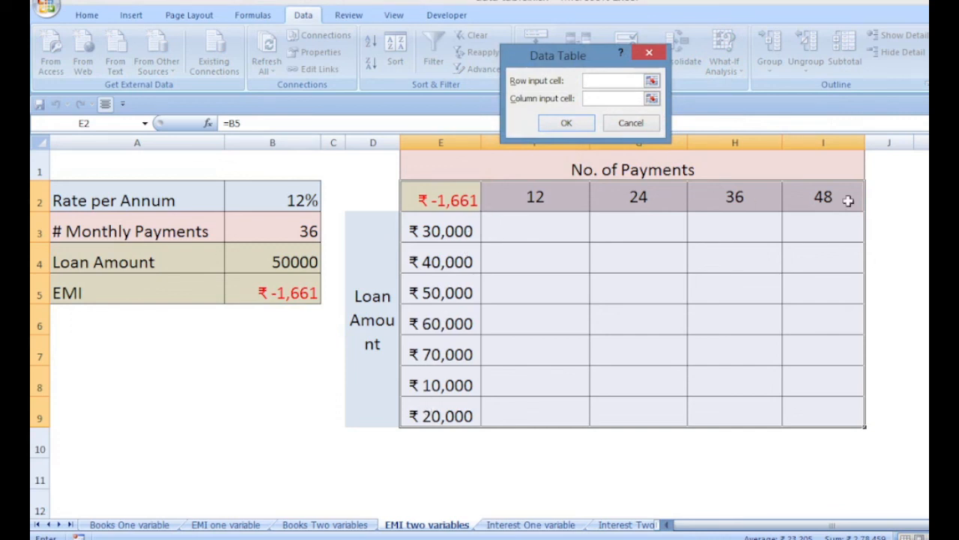
click(289, 227)
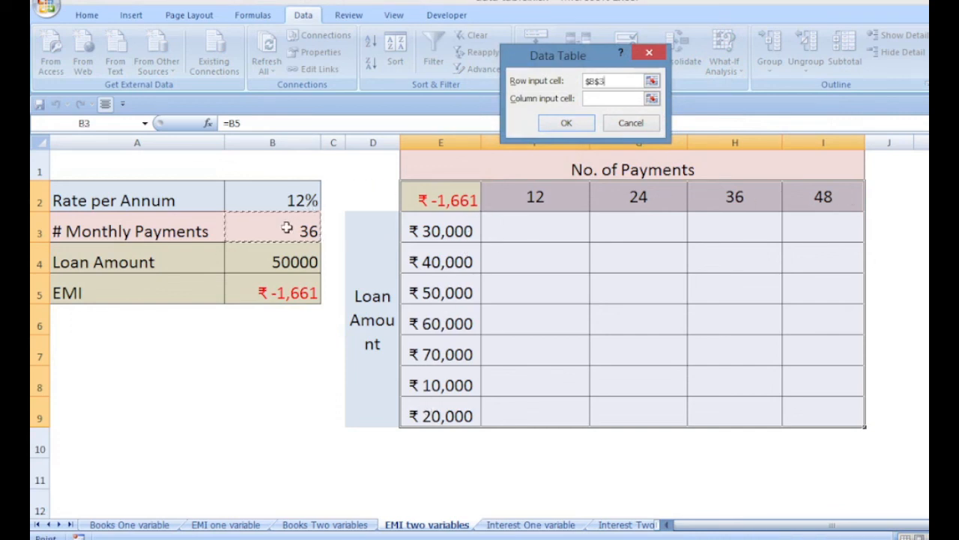
key(Tab)
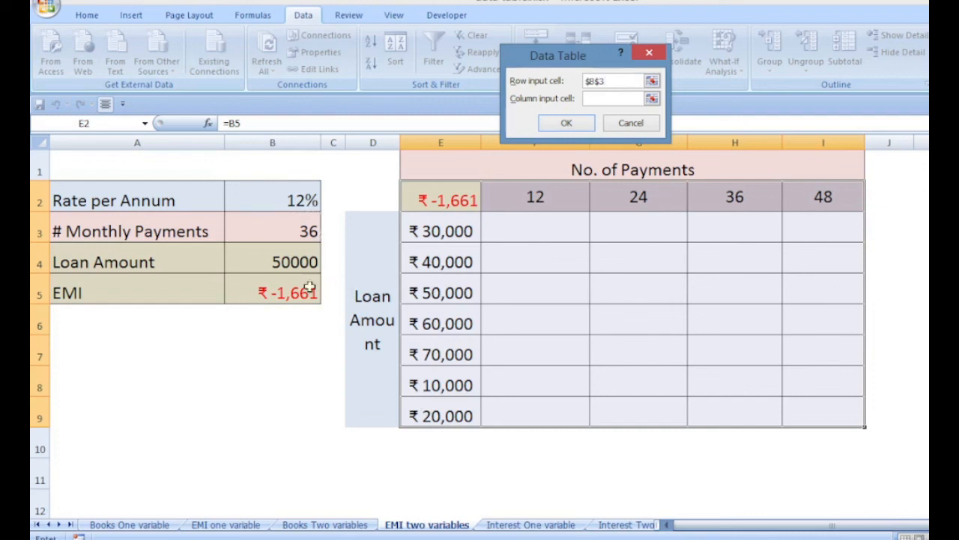
click(272, 261)
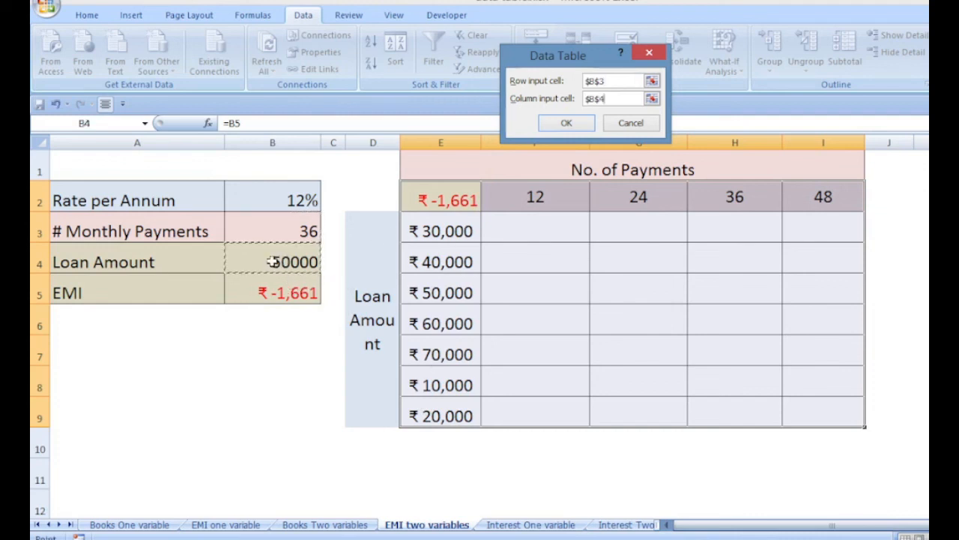
click(568, 123)
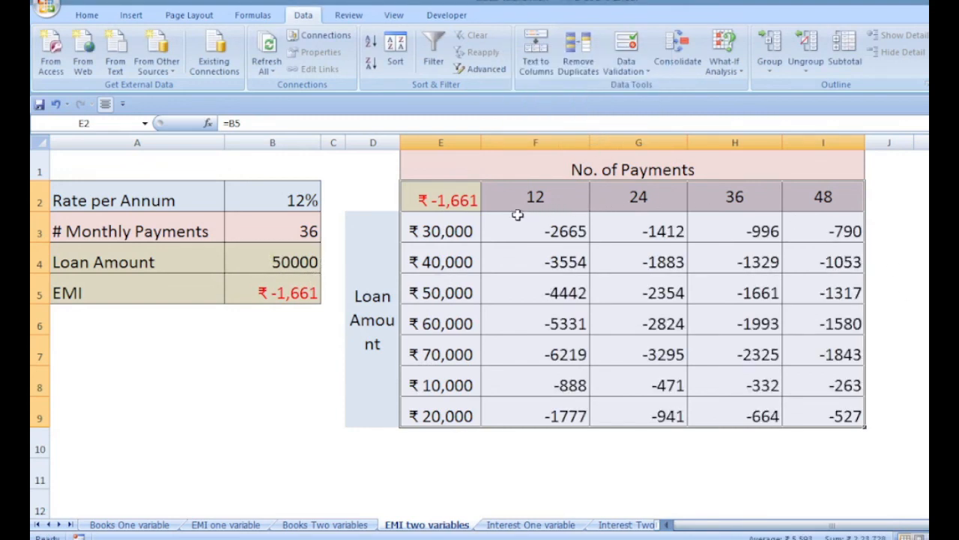